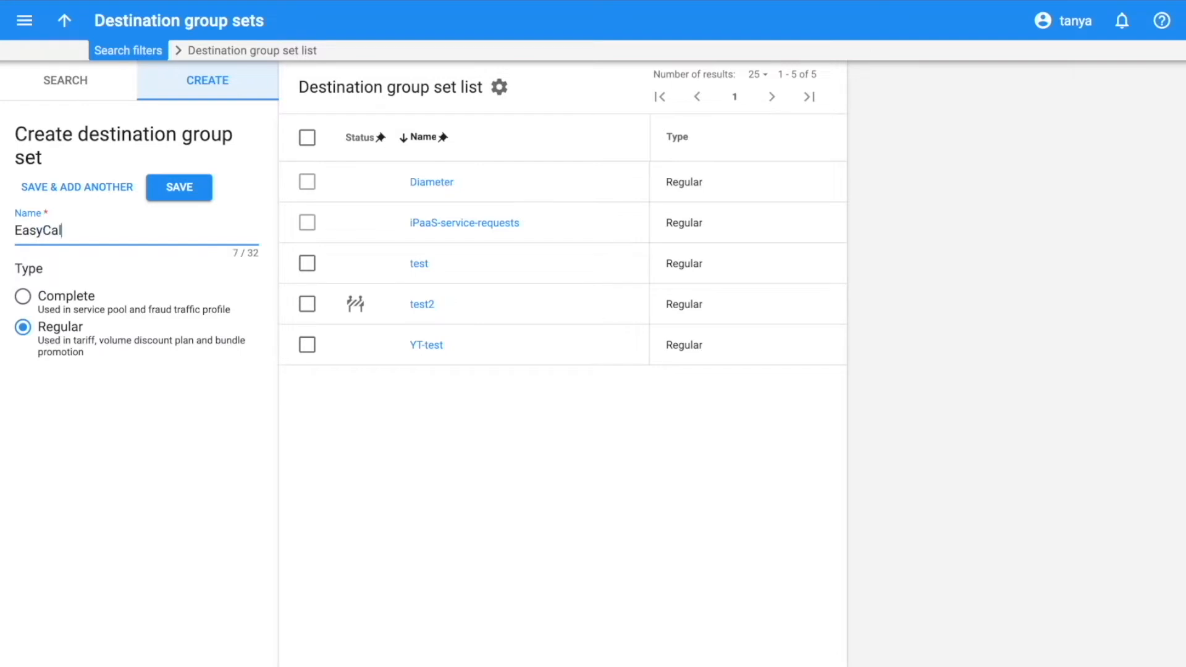
- Create a Regular destination group set named EasyCallAdvanced
text(dvanced)
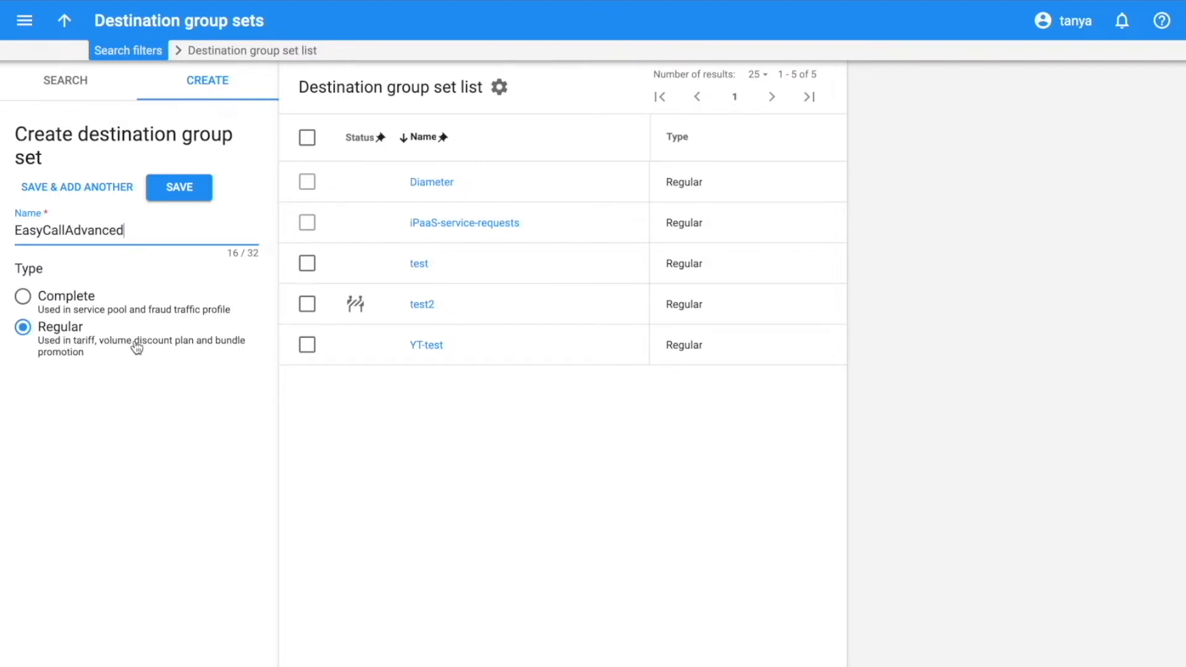
click(179, 188)
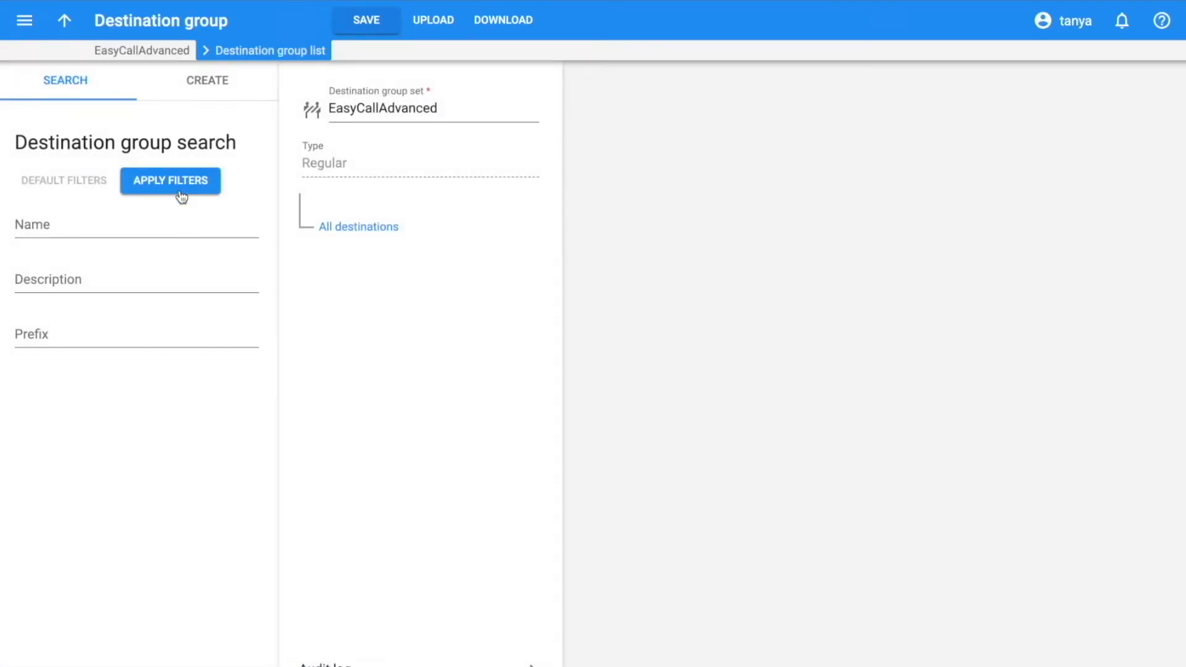
- Create a destination group named EU in the EasyCallAdvanced set
mouse_move(321, 109)
click(227, 81)
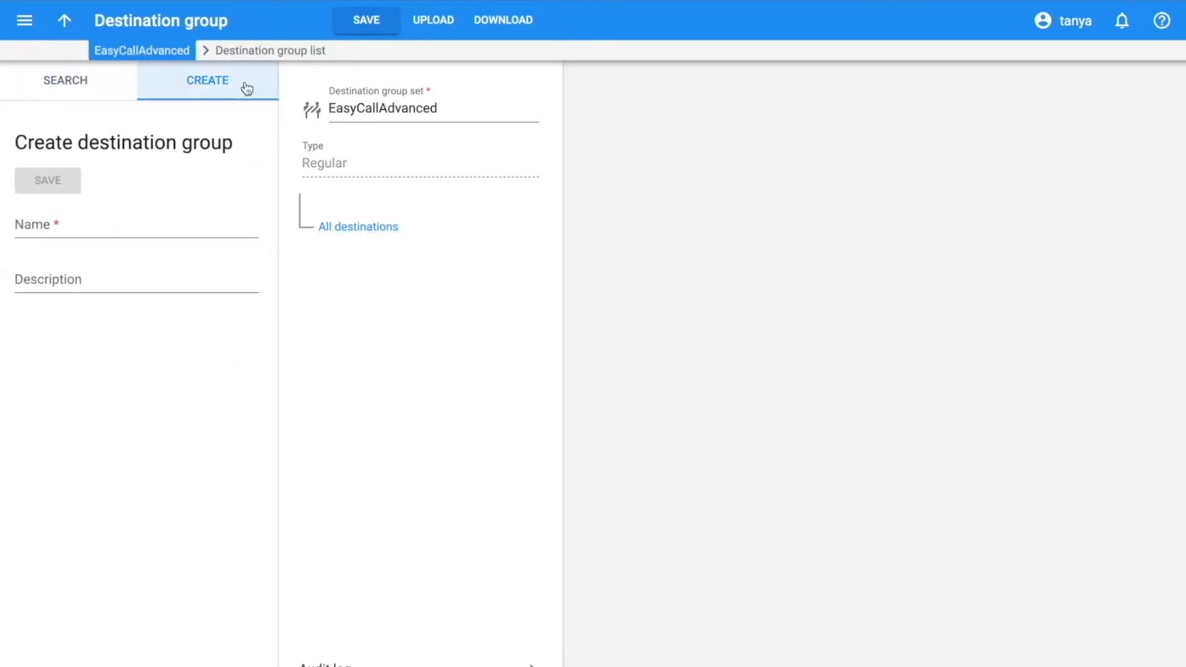
click(31, 232)
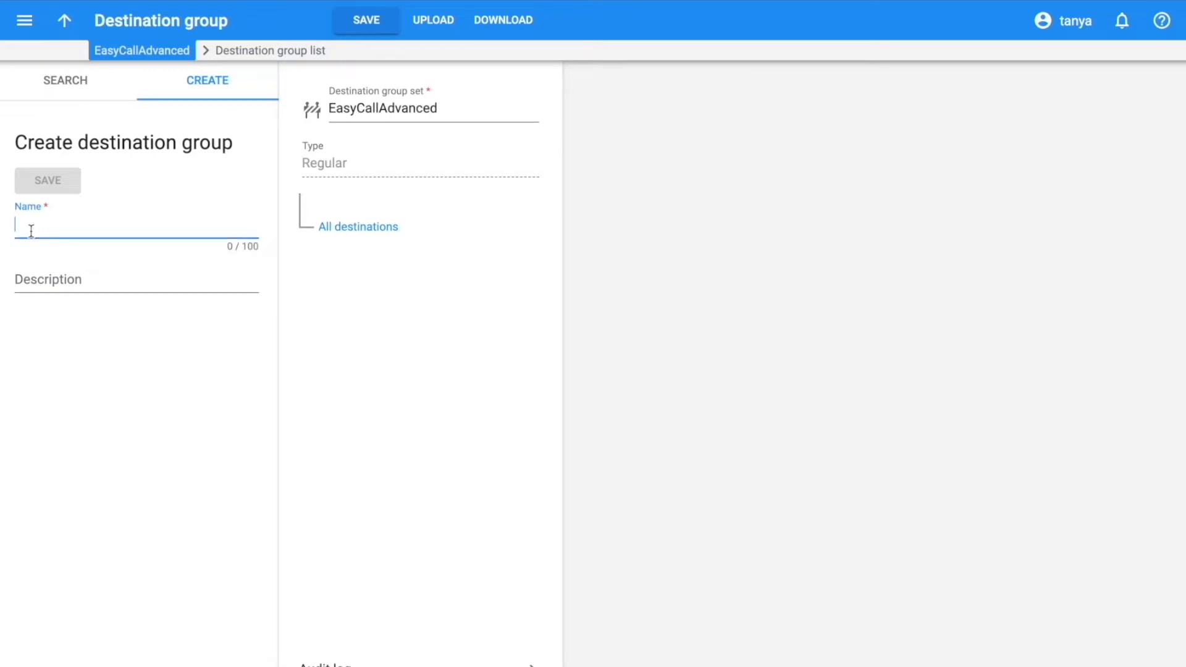
text(EU)
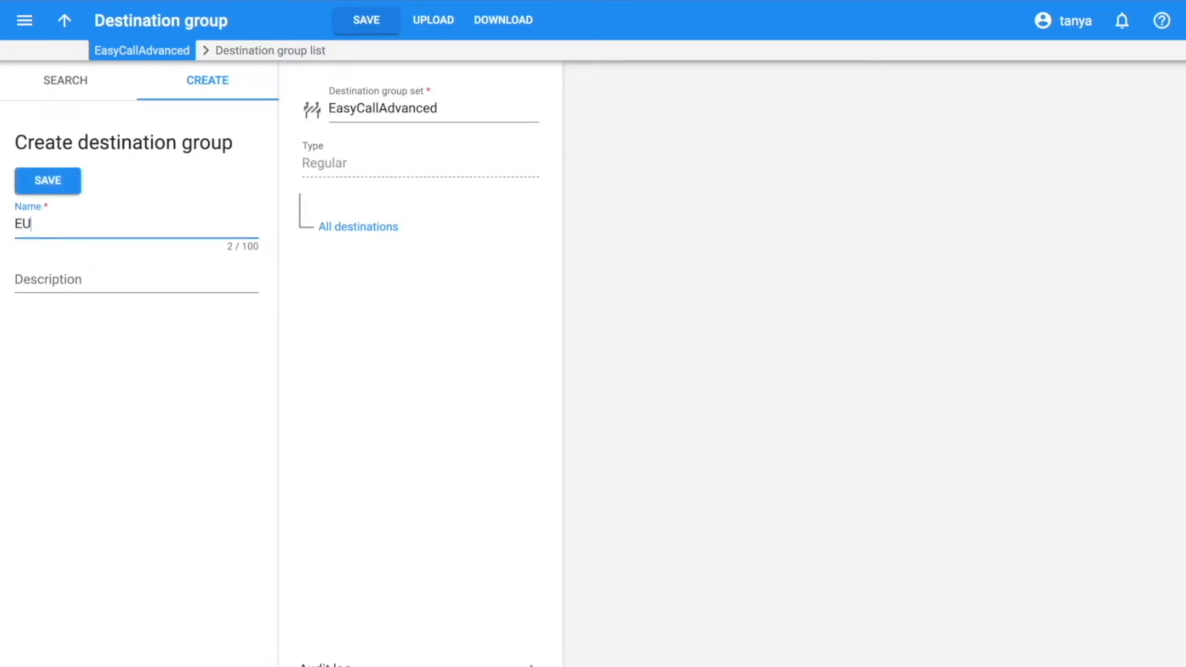
click(45, 189)
- Create destination groups named Ukraine and Ukraine mobile
click(33, 220)
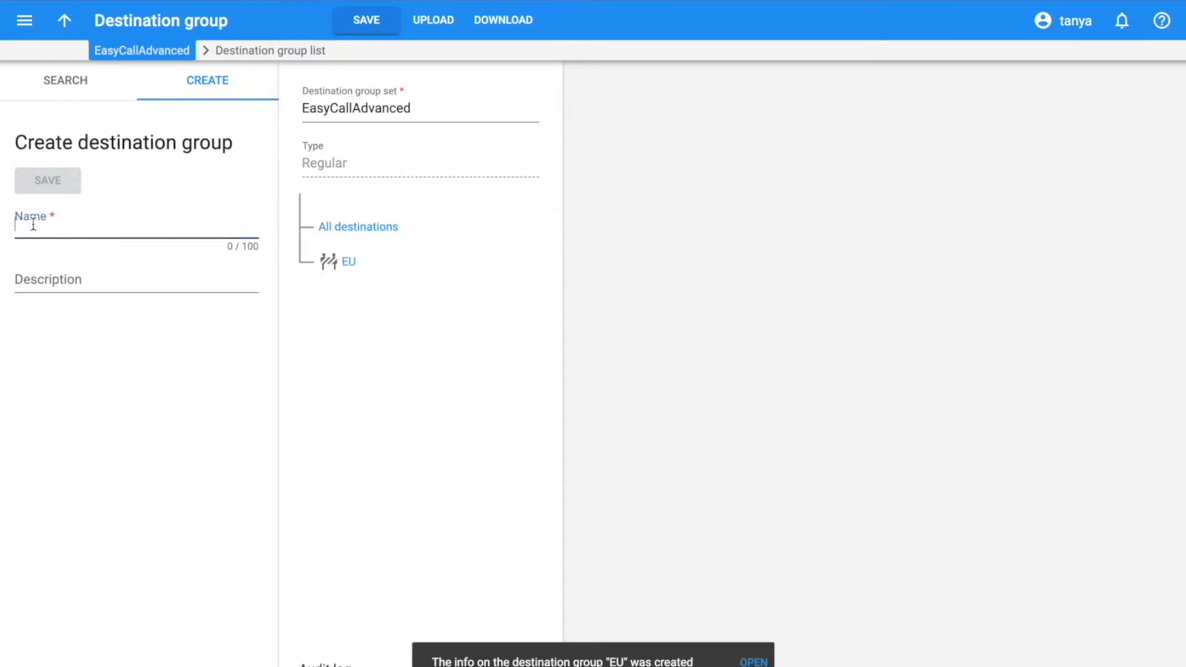
text(Ukraine)
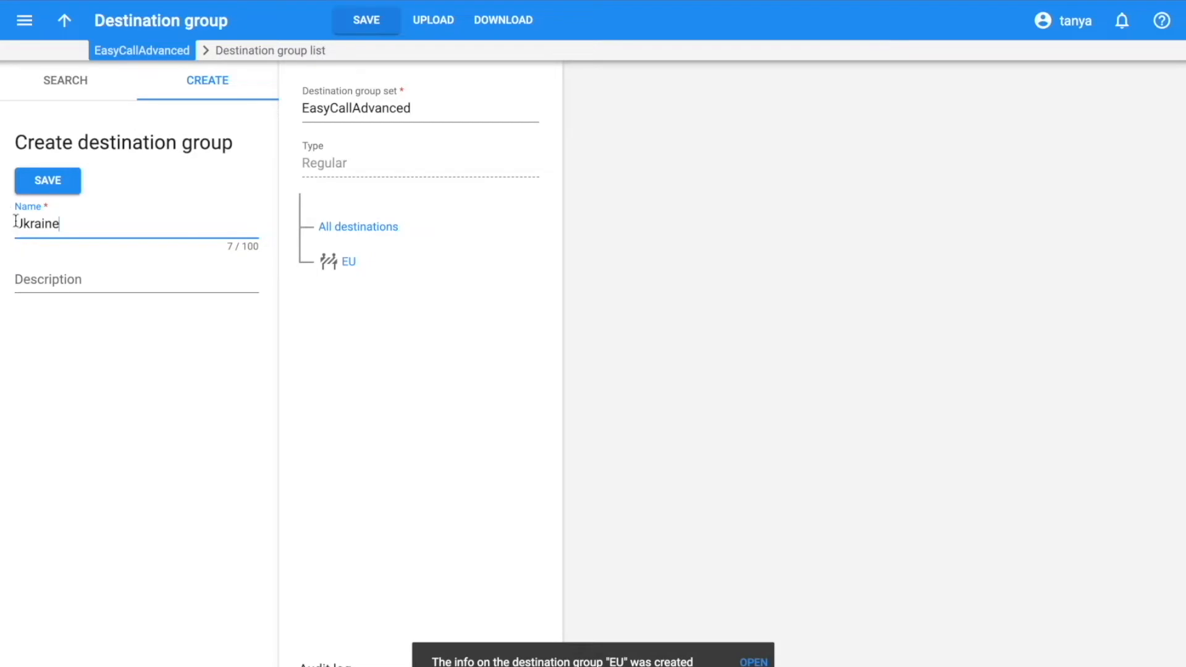
click(37, 180)
click(43, 222)
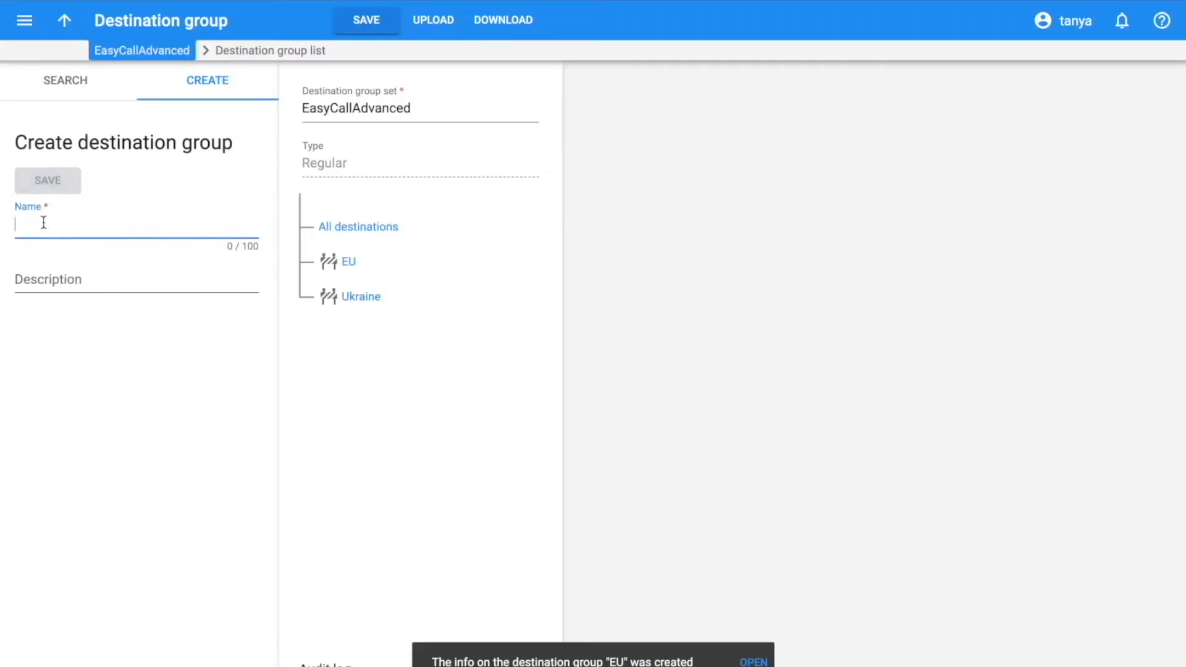
text(Ukraine mobile)
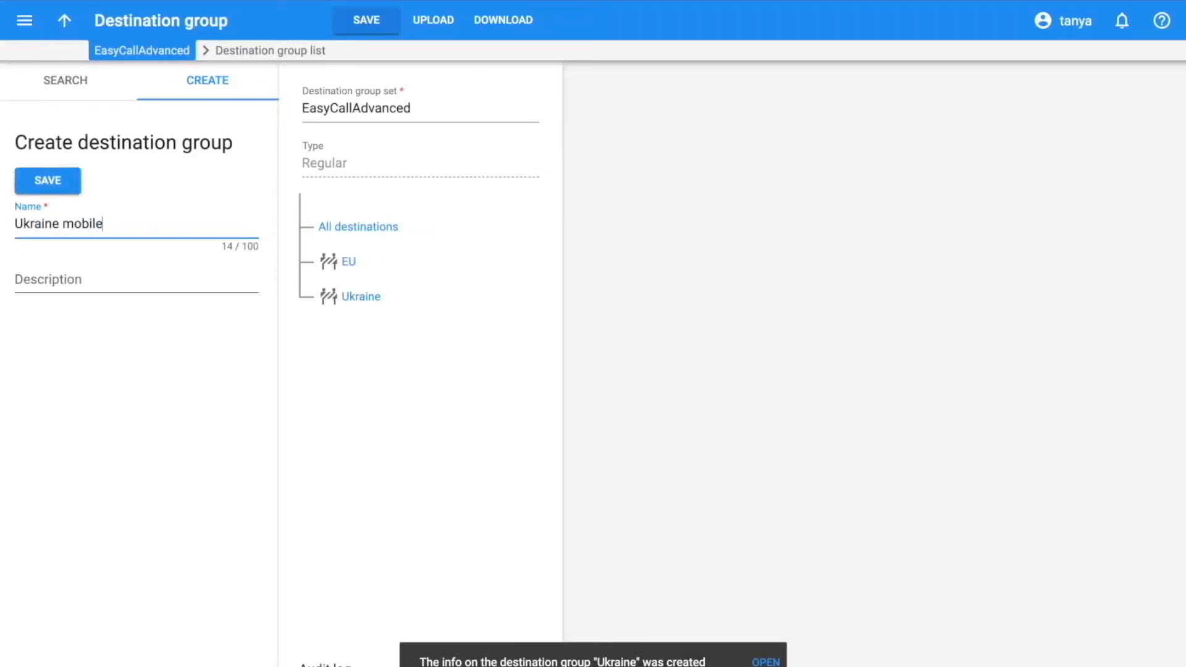
click(24, 186)
- Create destination groups named Spain and Germany
click(44, 244)
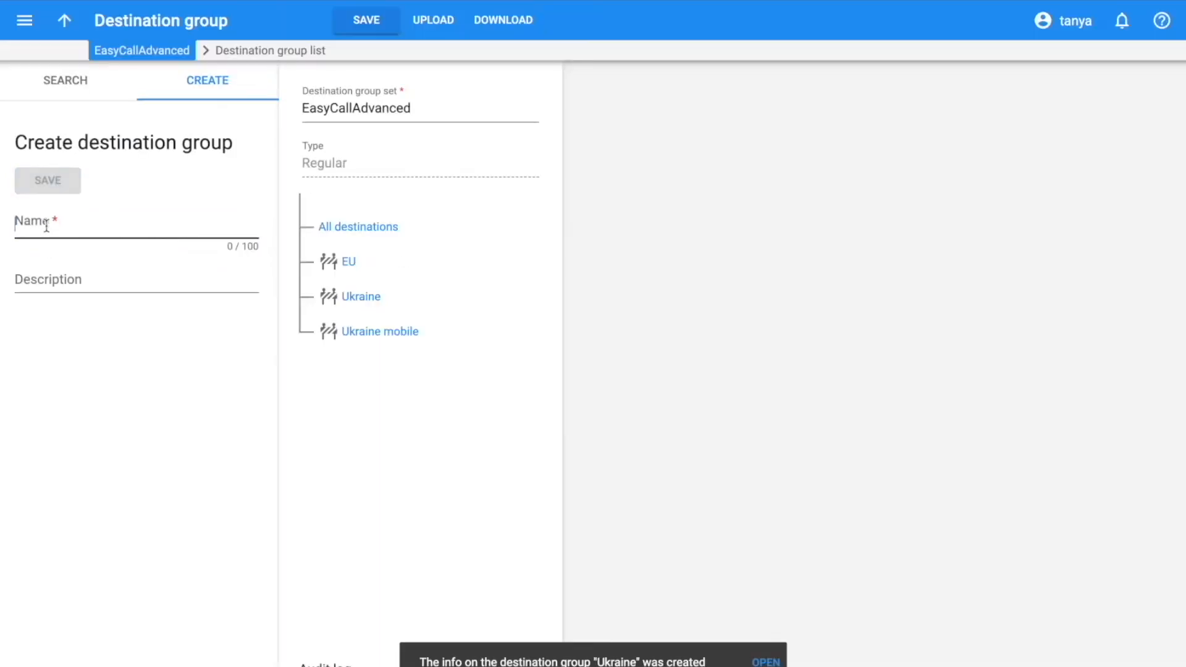
text(Spain)
click(48, 183)
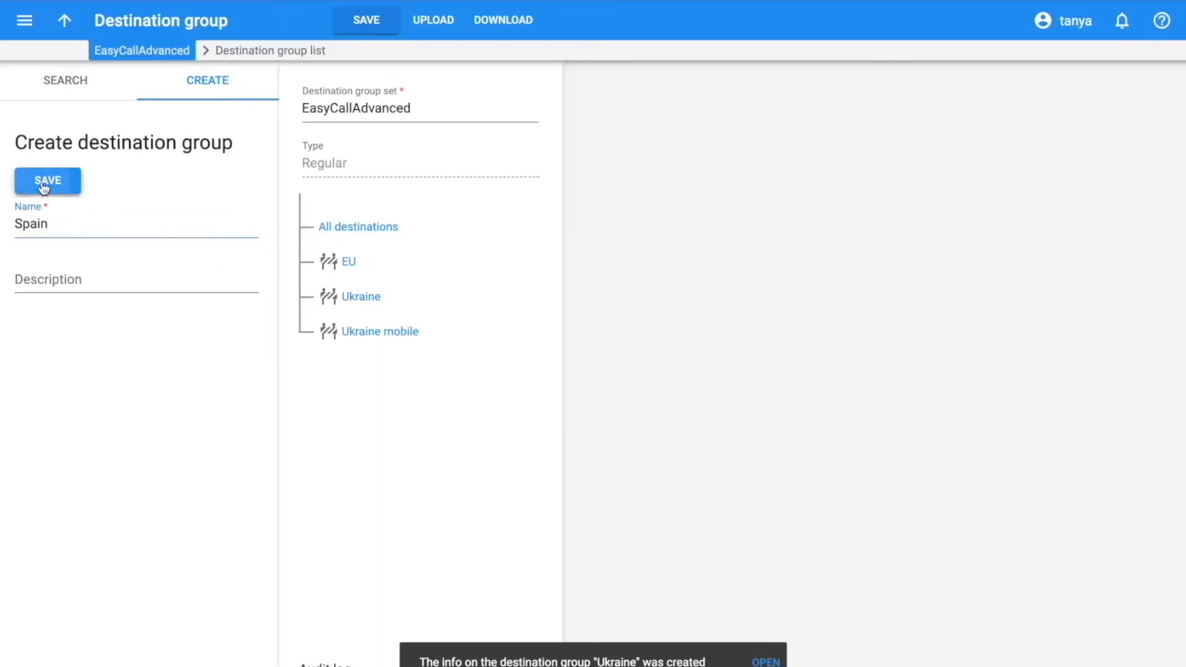
click(43, 228)
text(Germany)
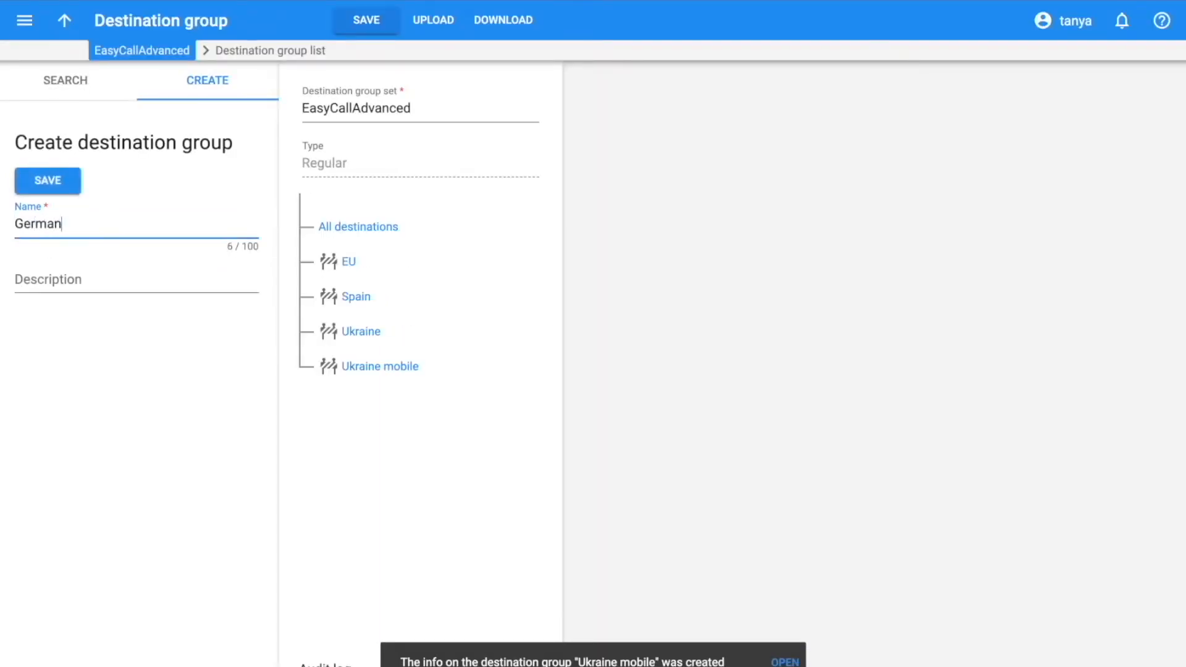
click(43, 182)
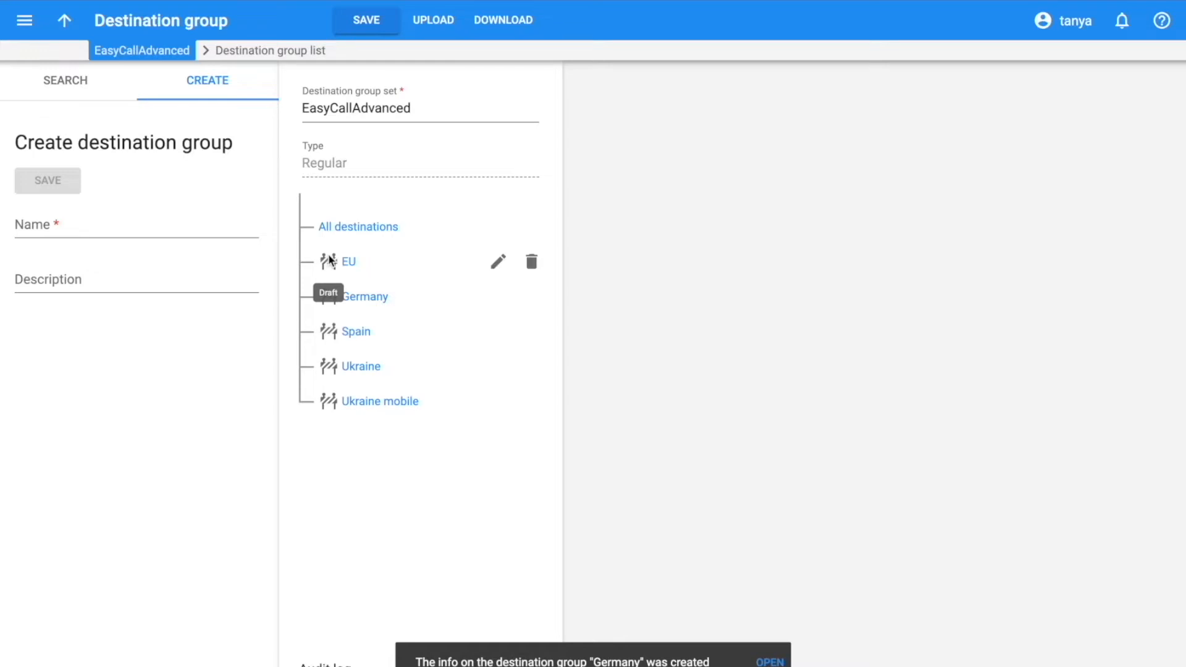
- Search unassigned destinations with prefix 34 and assign the 34 destination to the Spain group
click(355, 333)
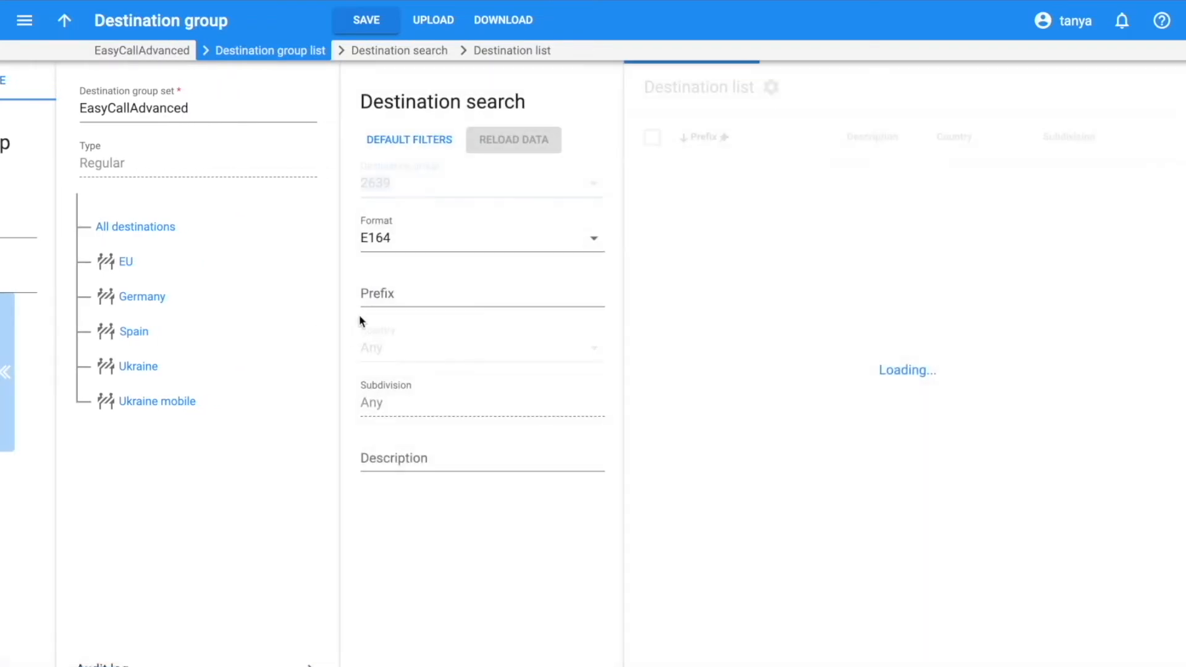
click(380, 294)
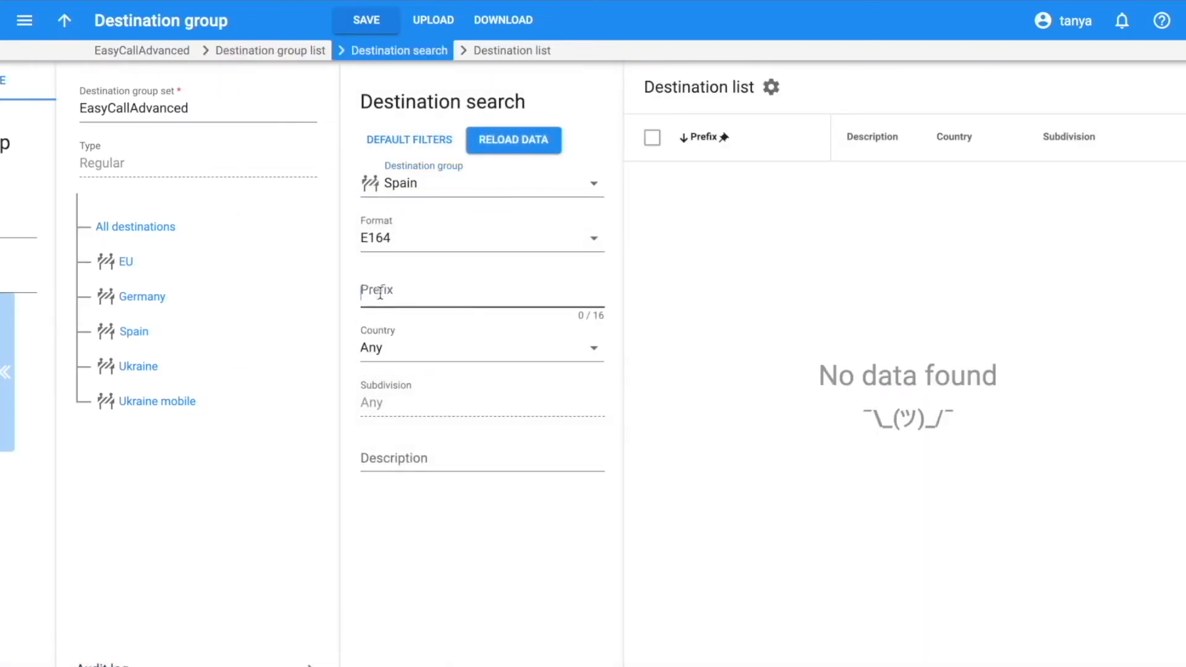
text(34)
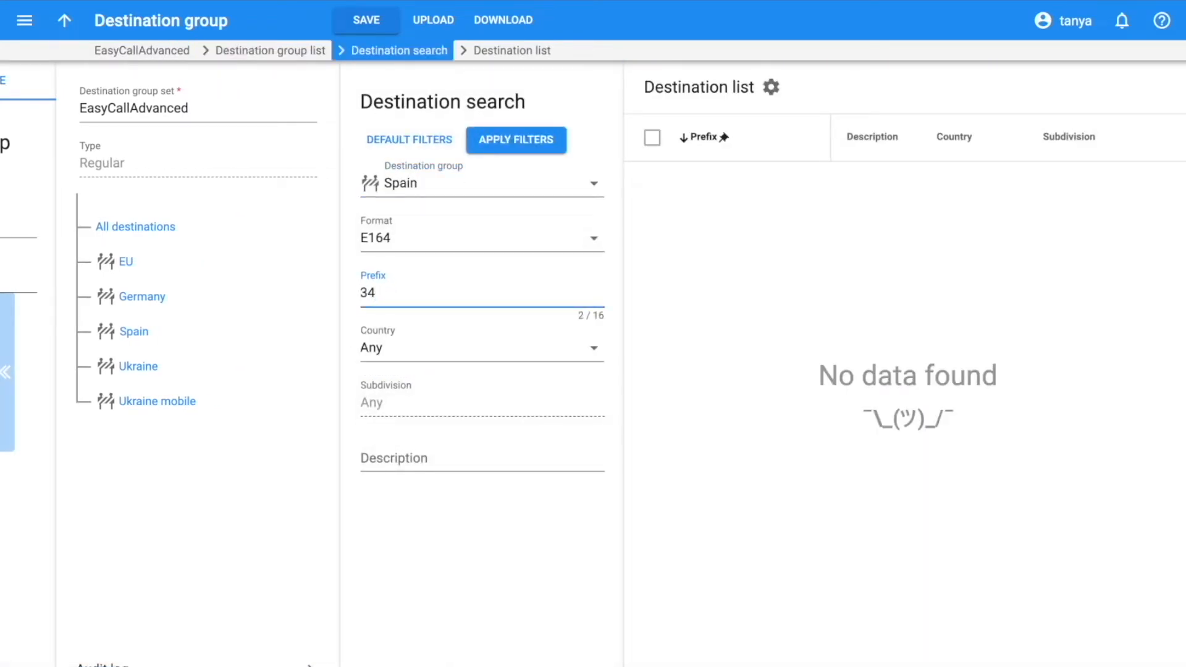
click(413, 185)
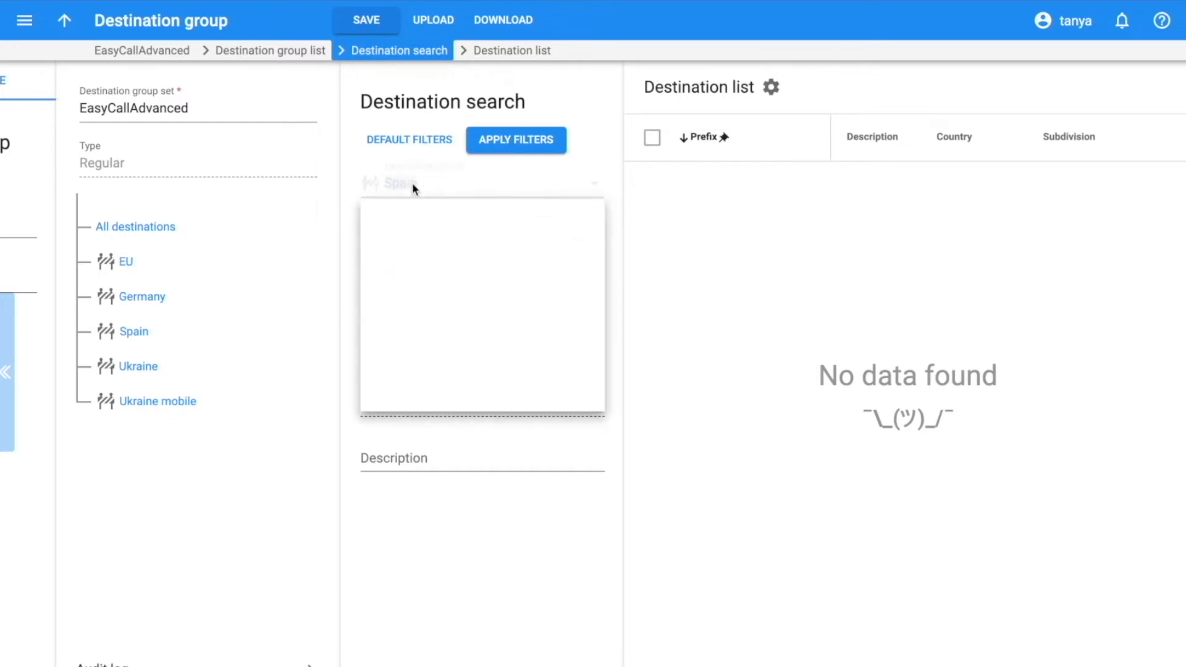
click(388, 219)
click(522, 138)
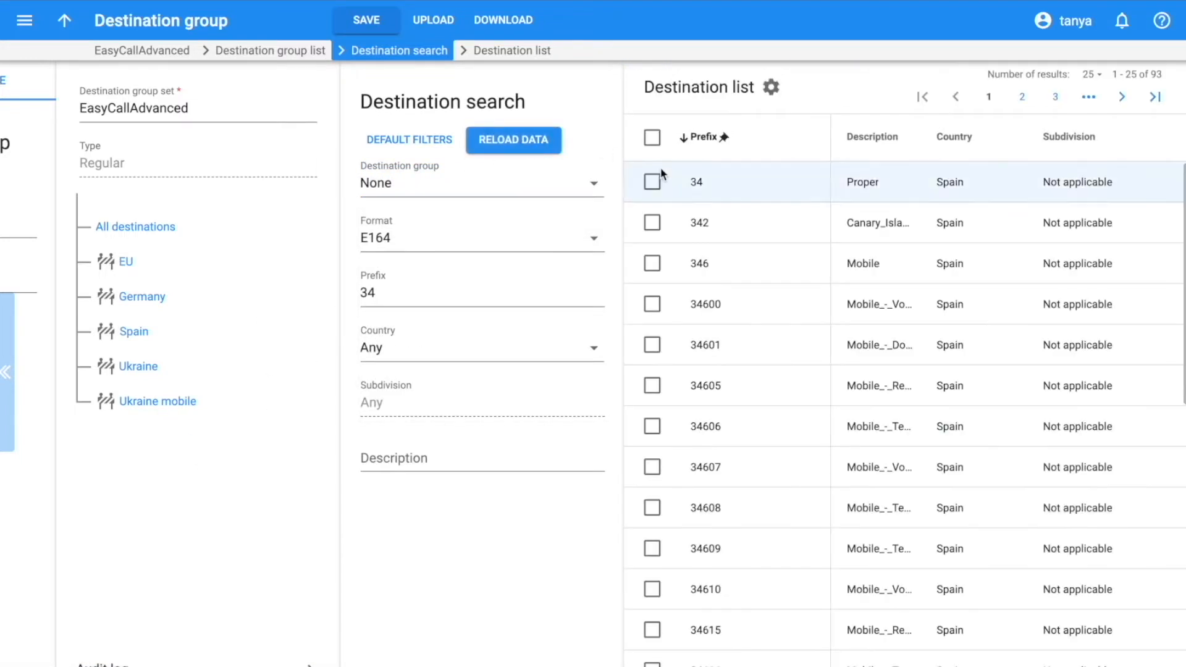
click(653, 182)
click(849, 86)
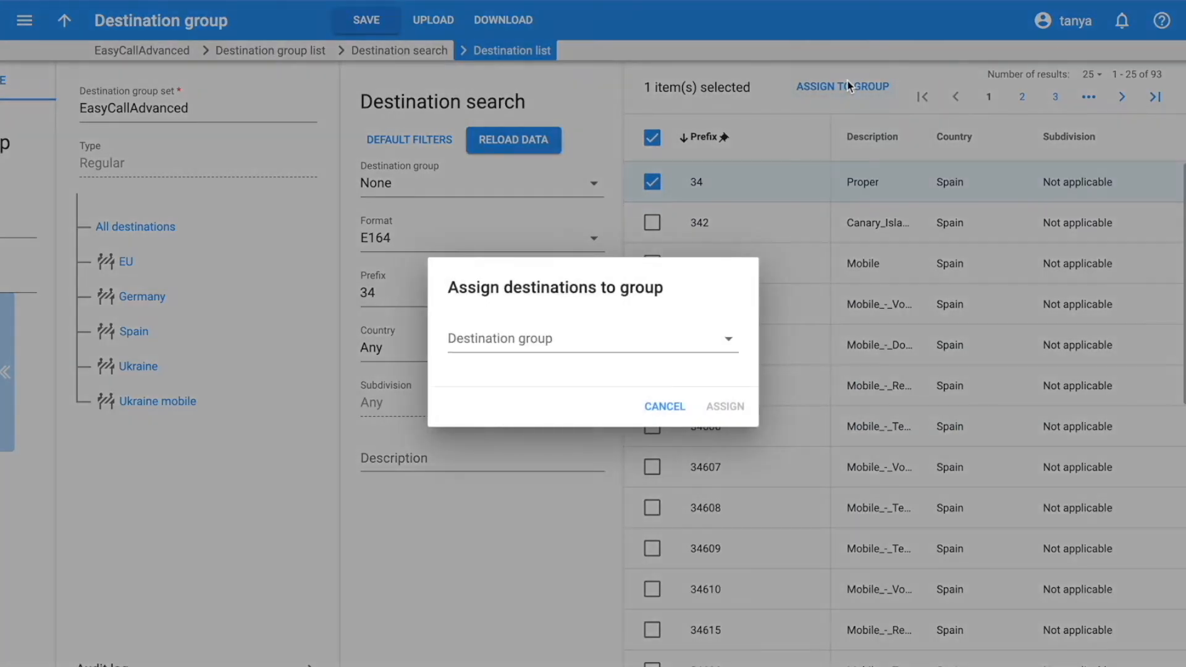
click(630, 329)
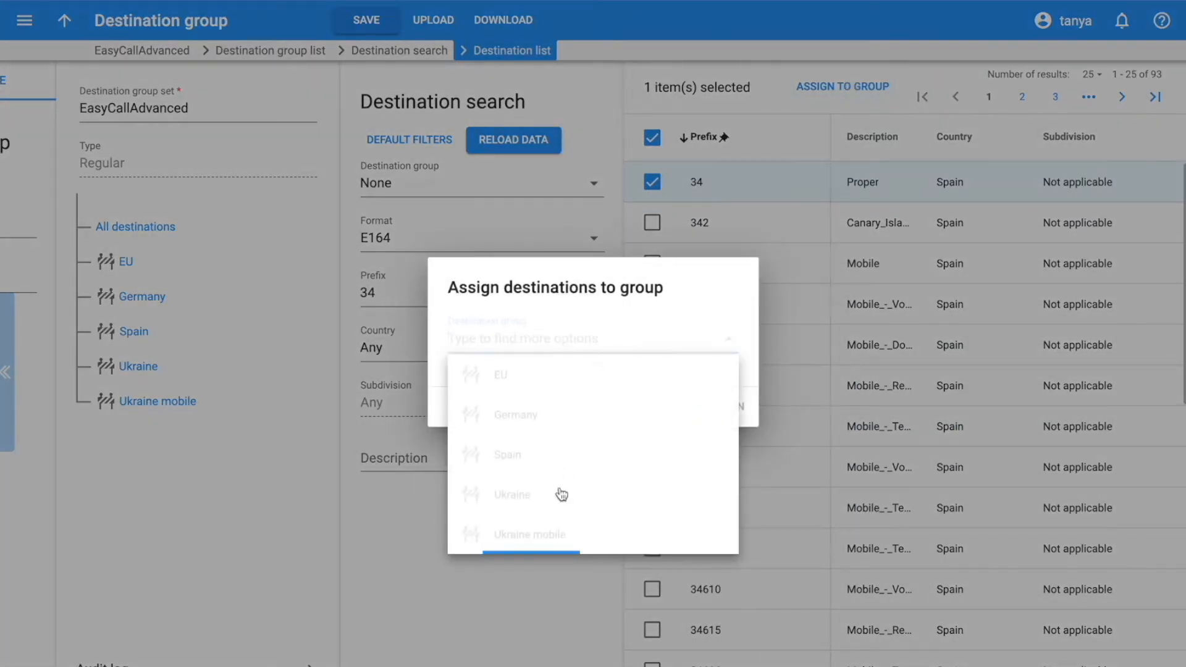
click(539, 453)
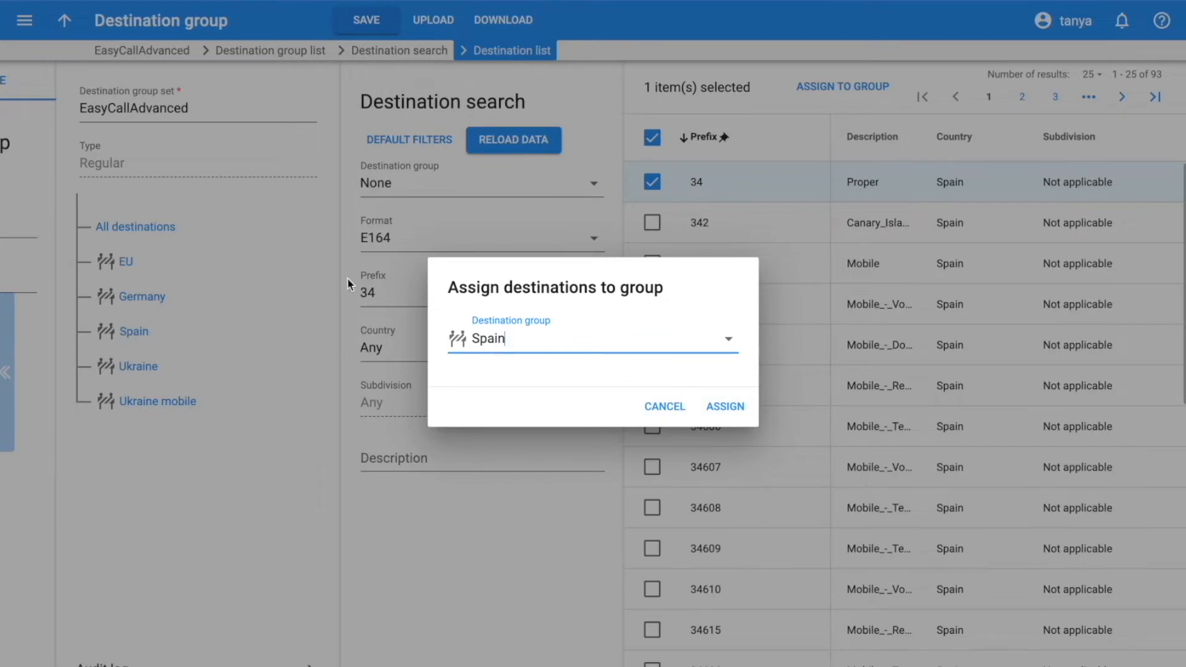
click(726, 408)
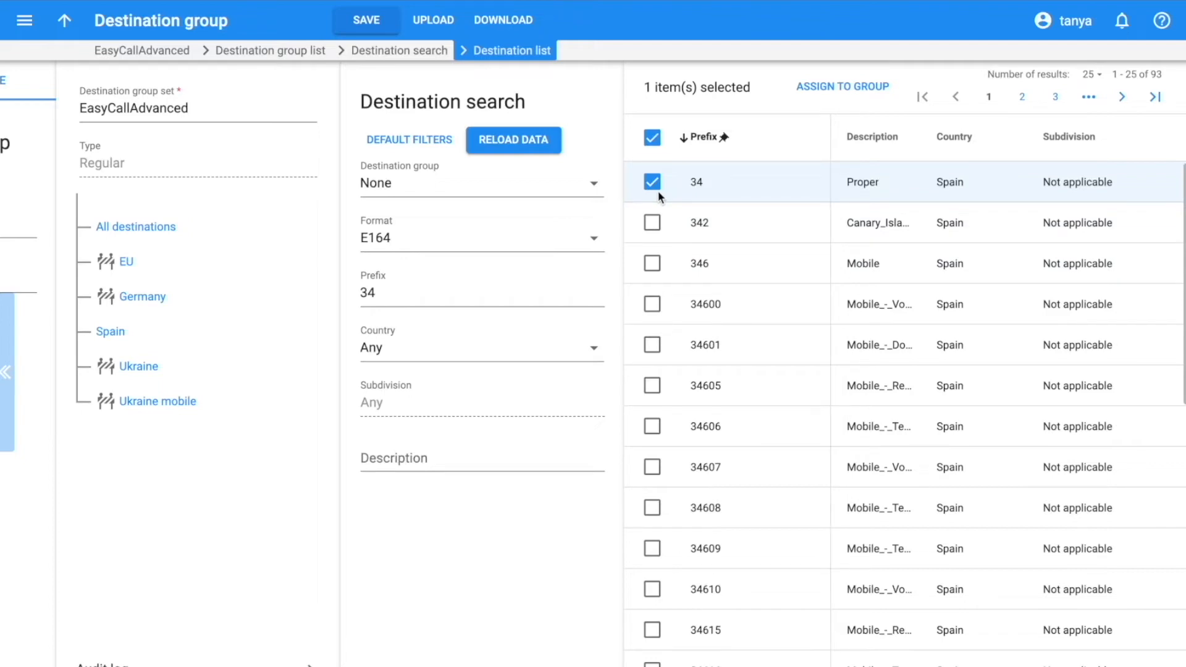
- Download the destination groups as a Text CSV file from the notifications
click(497, 20)
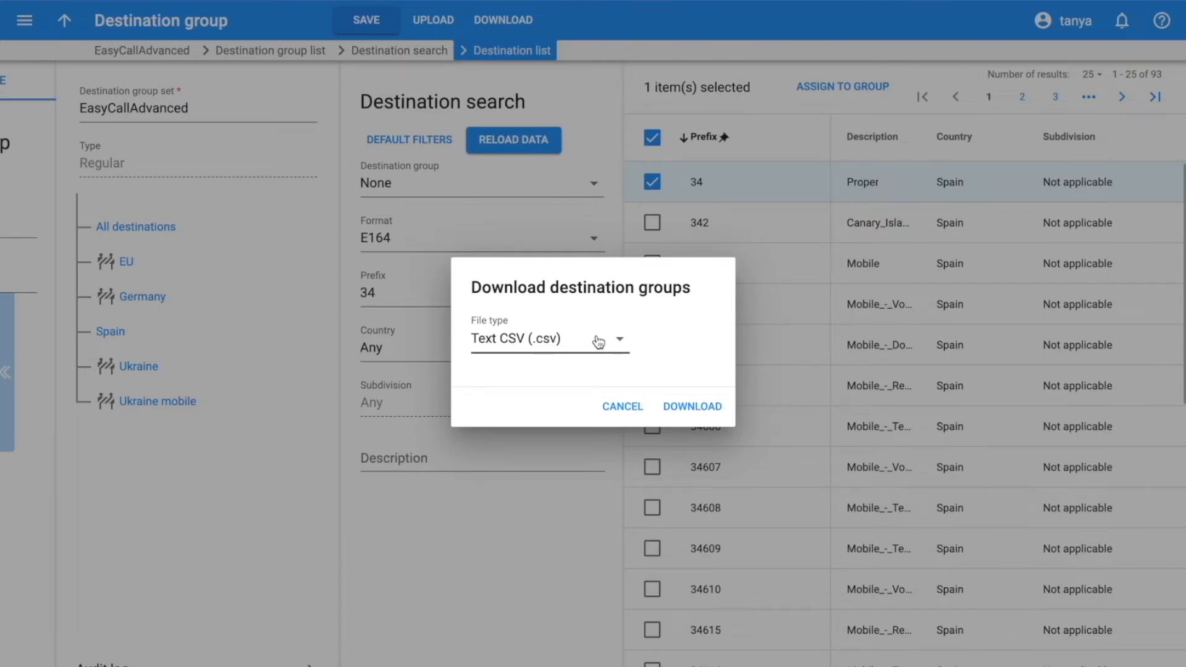
click(699, 405)
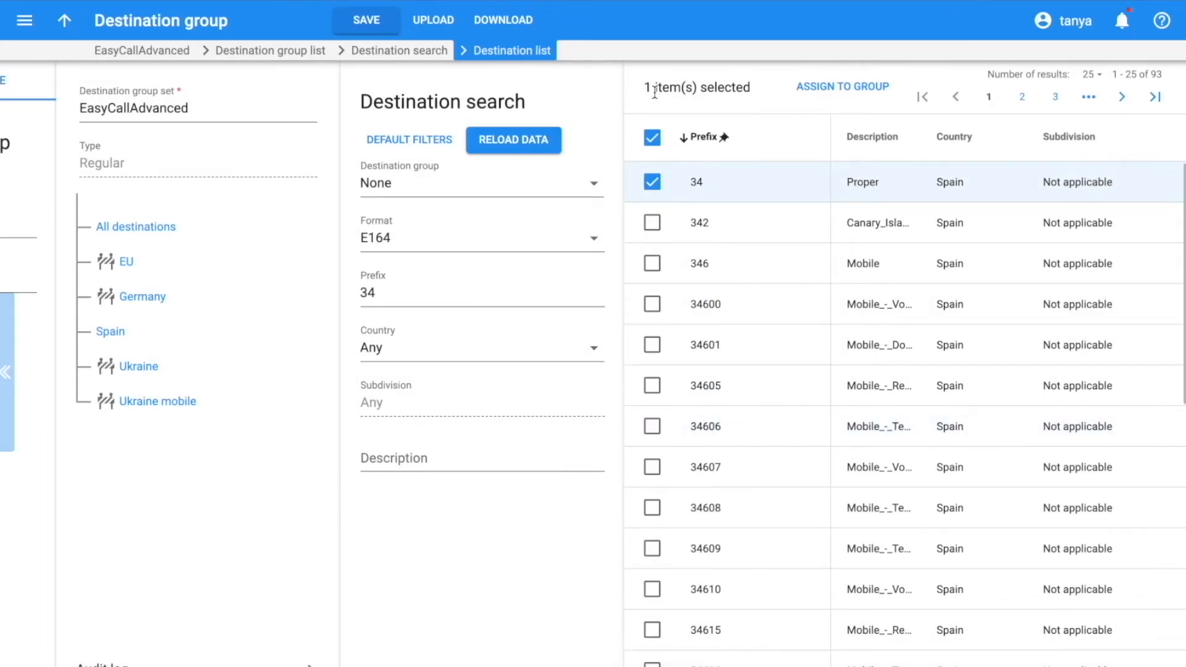
click(1121, 22)
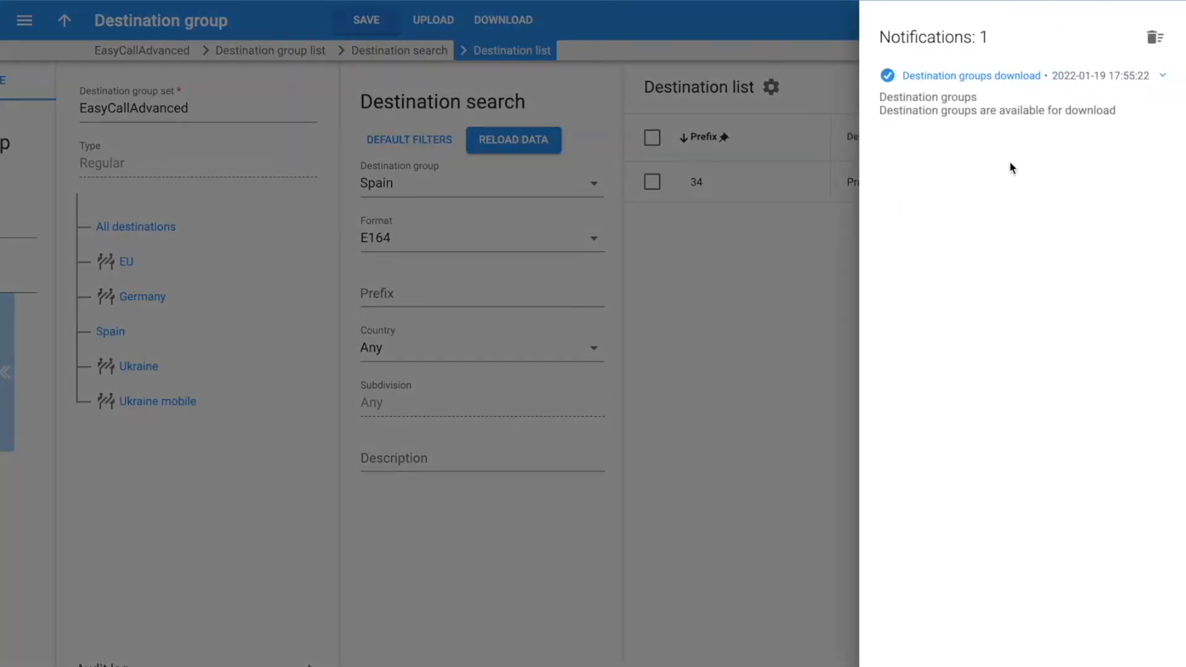
click(1023, 80)
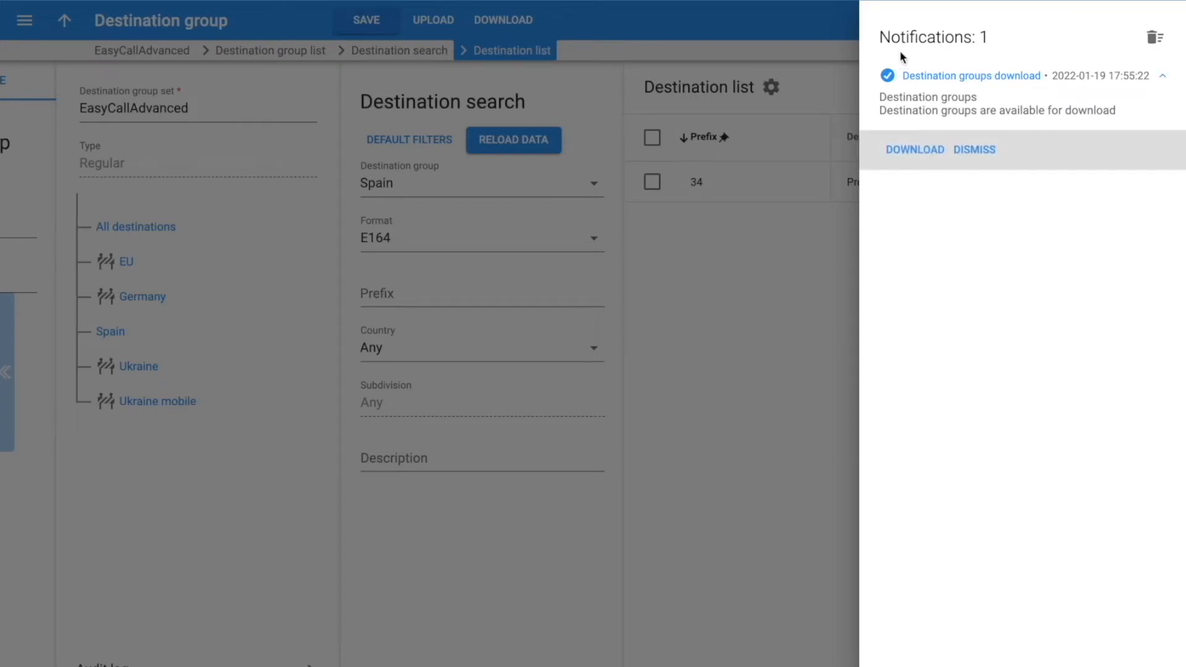
click(927, 156)
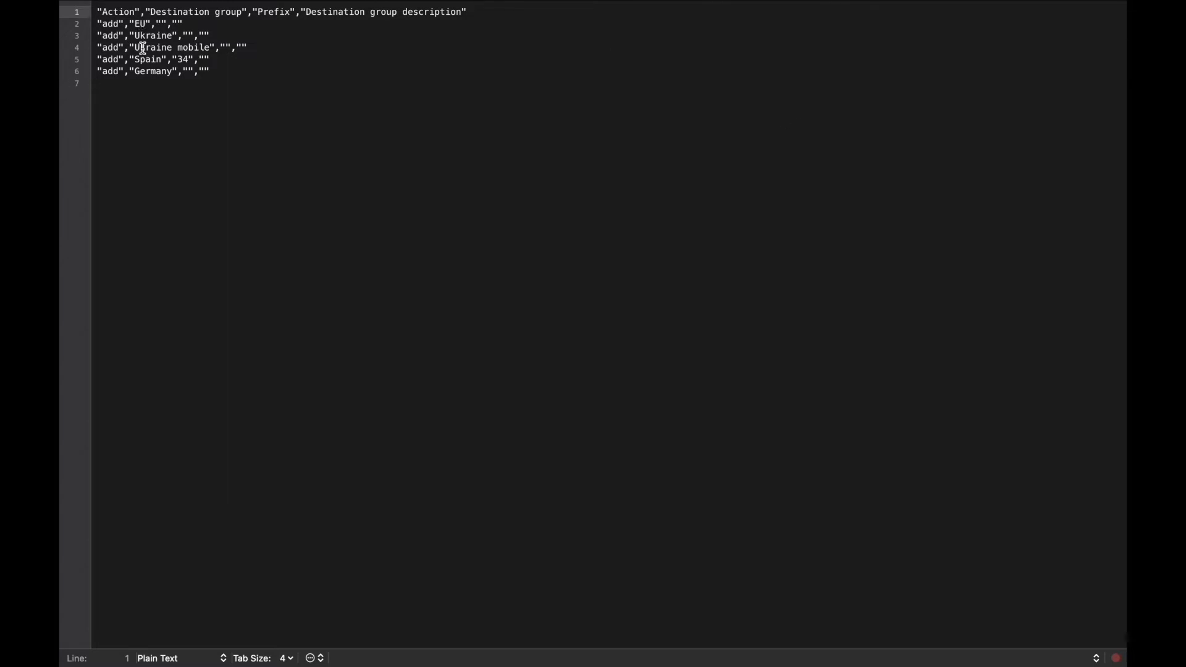
- Highlight the Spain group's 34 prefix in the downloaded CSV file
click(178, 60)
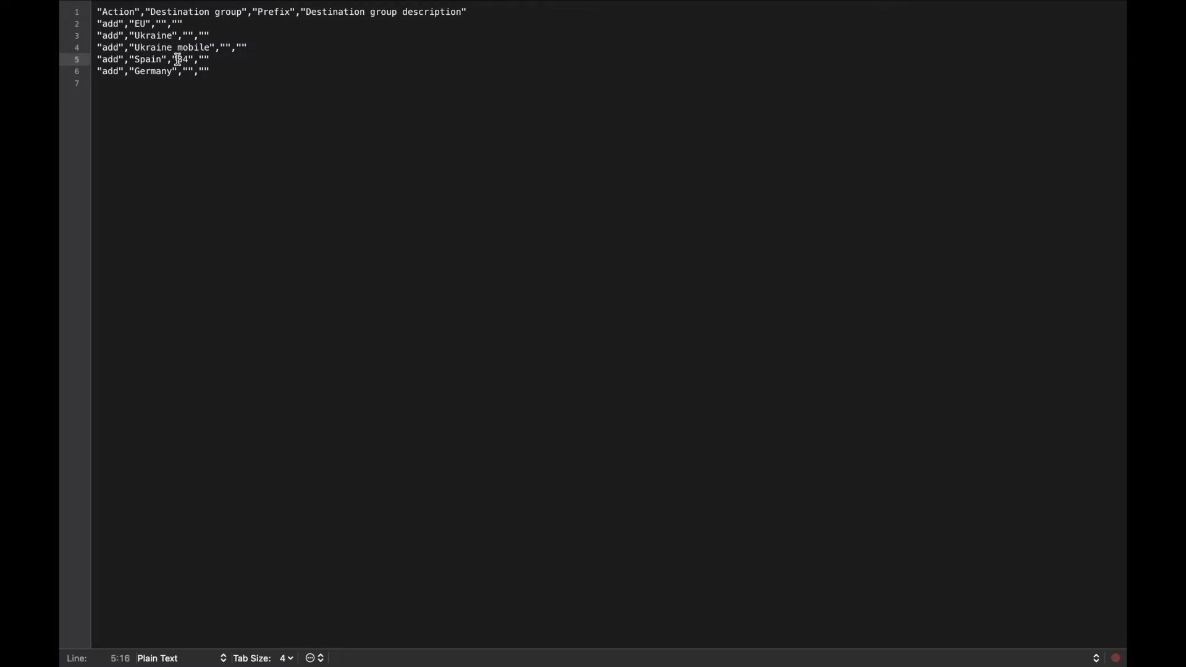
drag(178, 59, 185, 60)
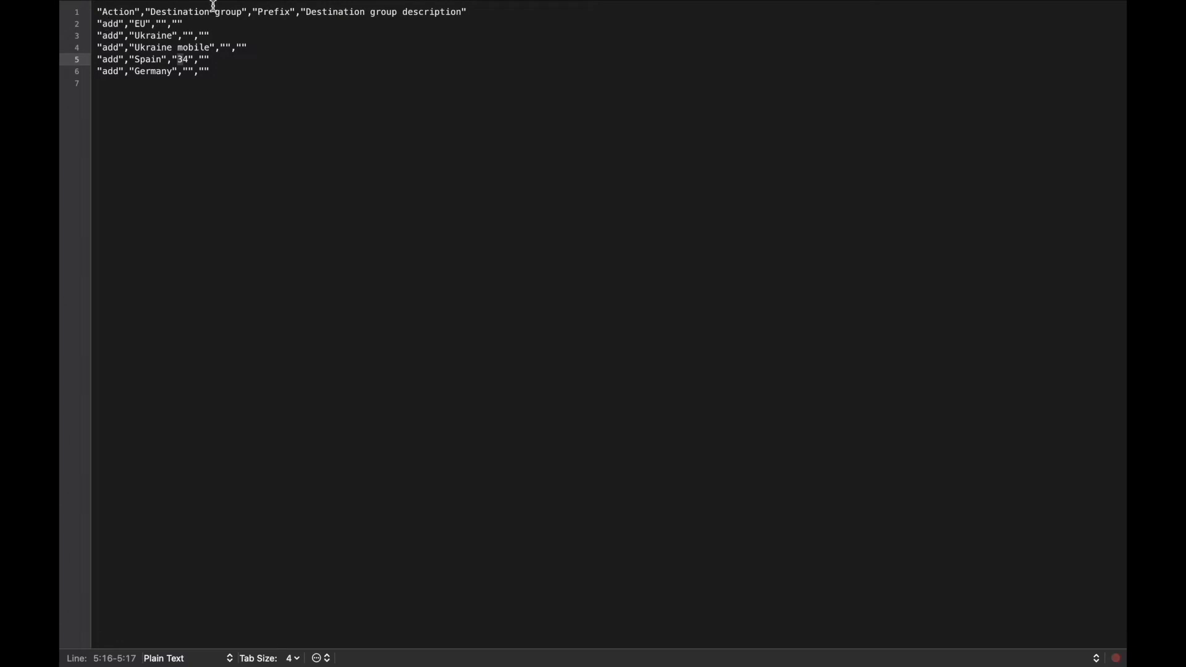
- Switch to the EasyCallAdvanced.csv file listing prefixes per group and save it
click(482, 8)
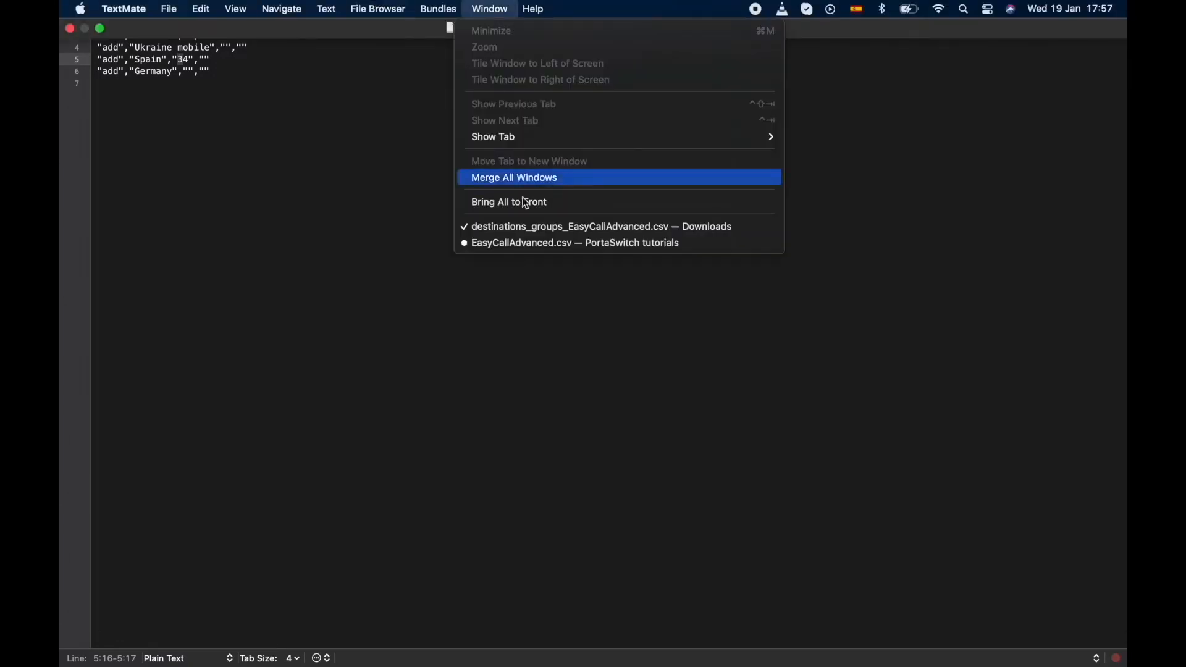
click(525, 245)
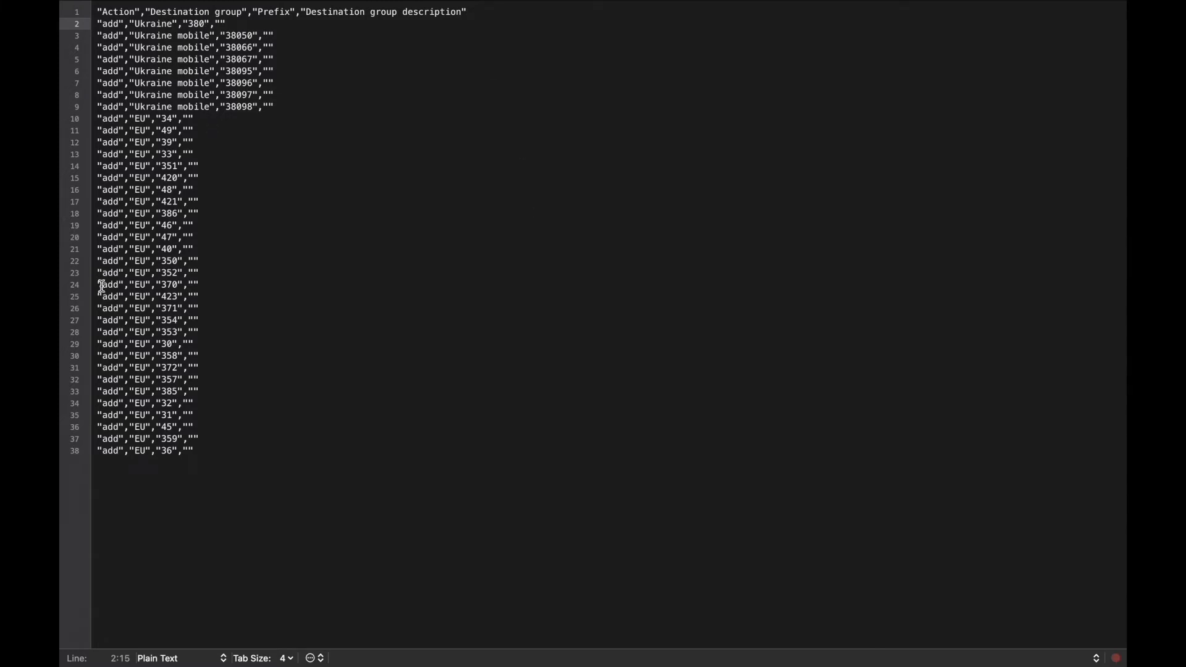
mouse_move(59, 269)
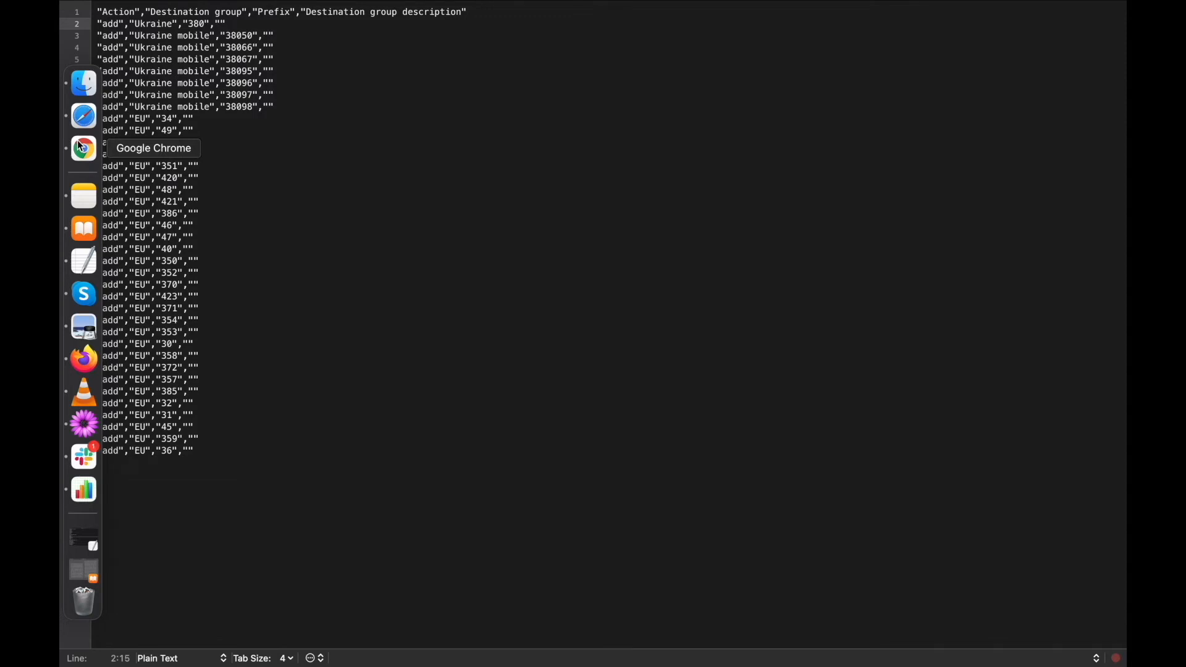
click(169, 9)
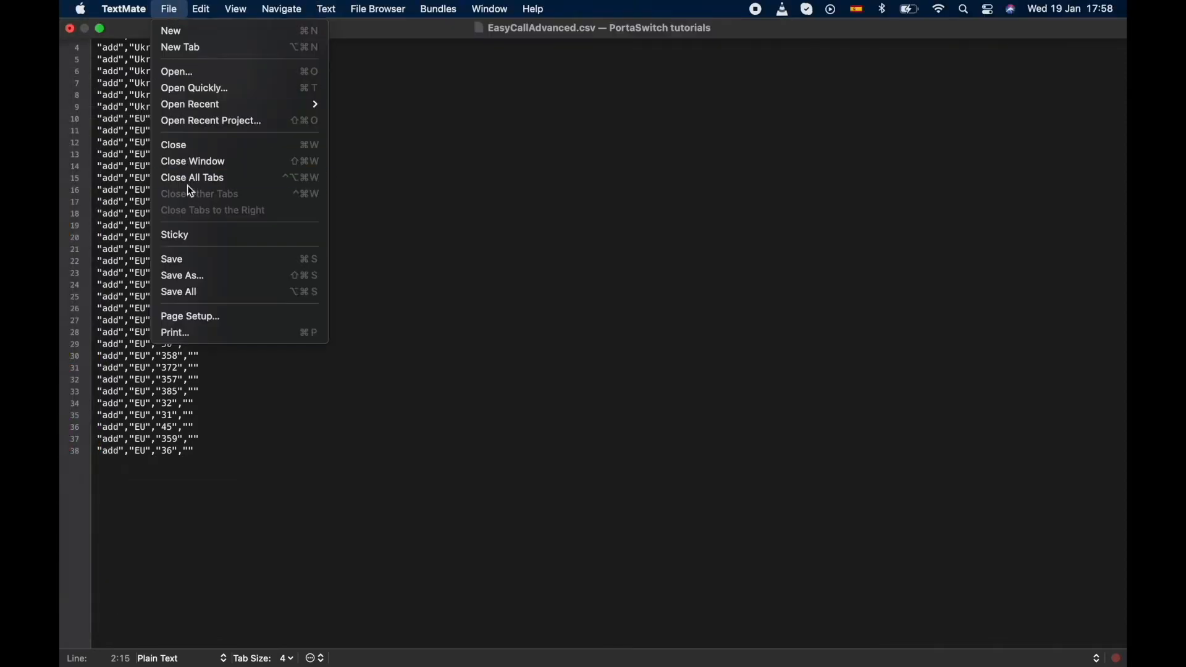
click(196, 258)
- Return to the browser showing the Spain destination list
mouse_move(62, 201)
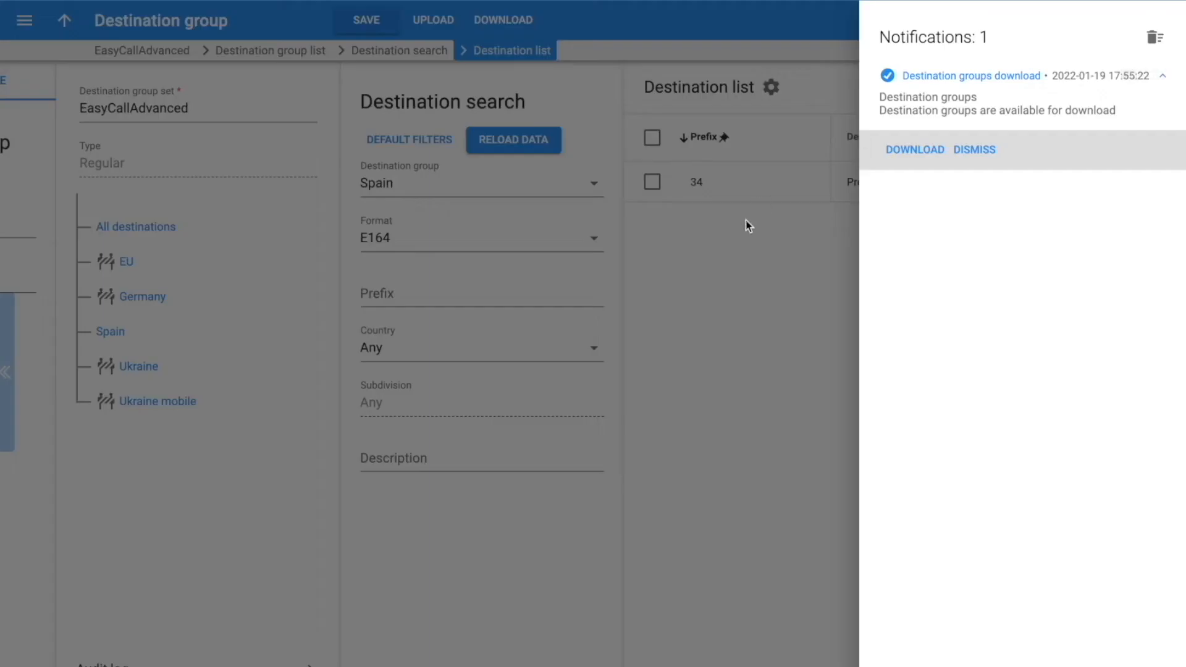
click(788, 234)
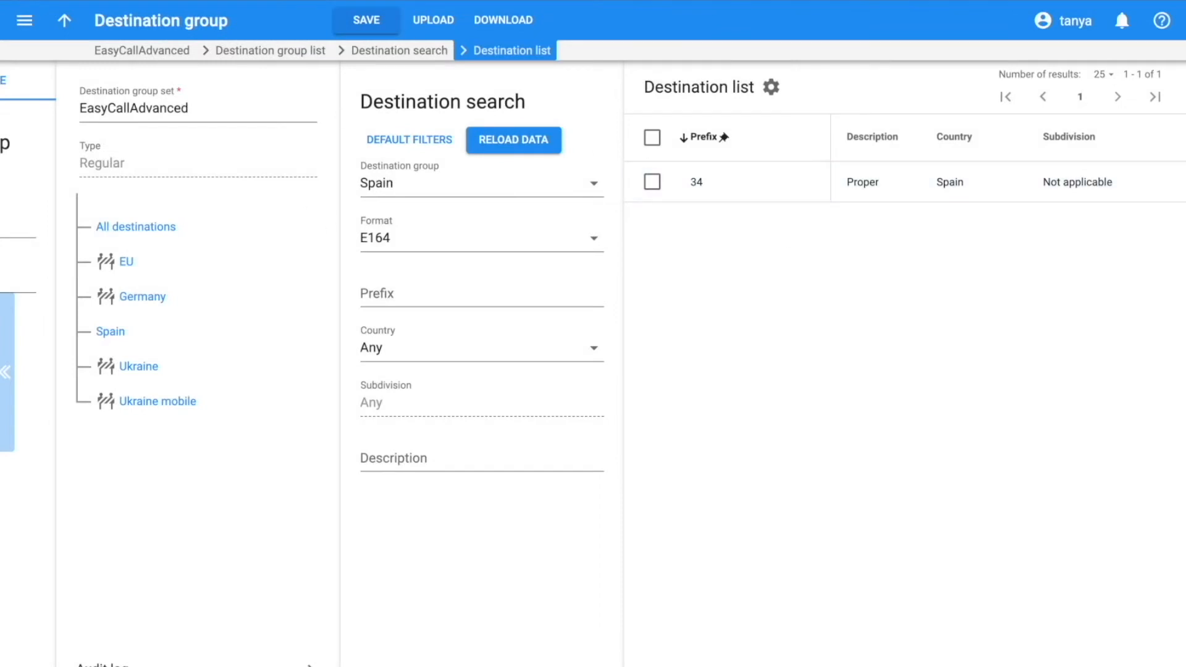
- Upload the EasyCallAdvanced.csv file from the PortaSwitch tutorials folder as destination groups
click(433, 24)
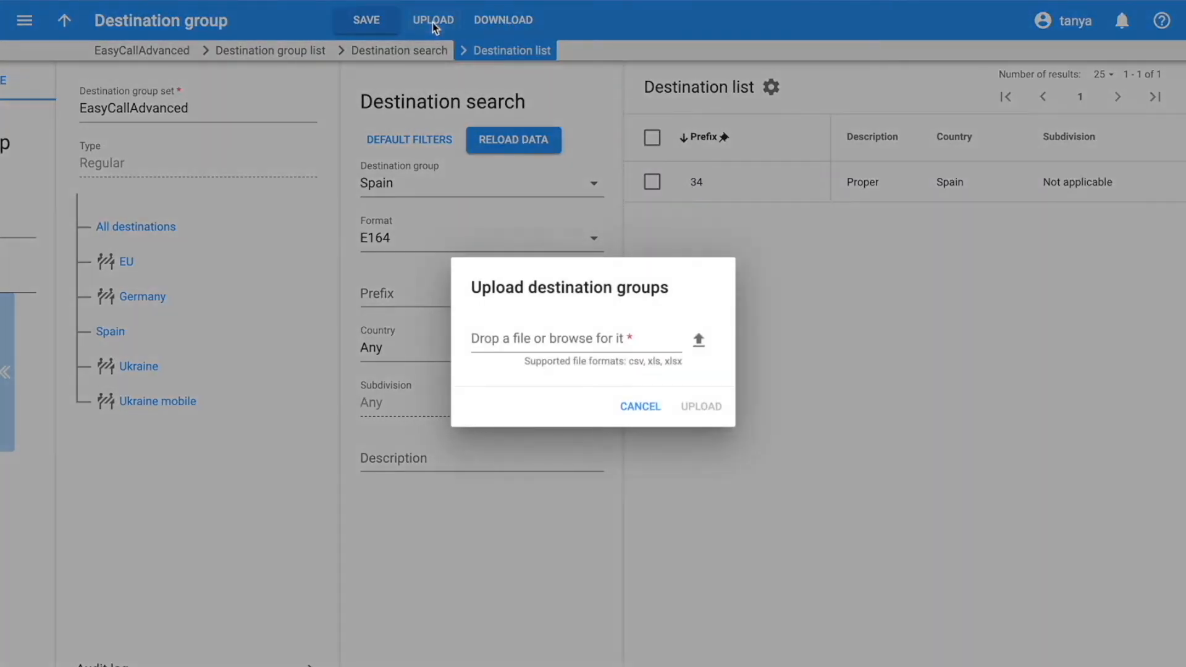
click(696, 342)
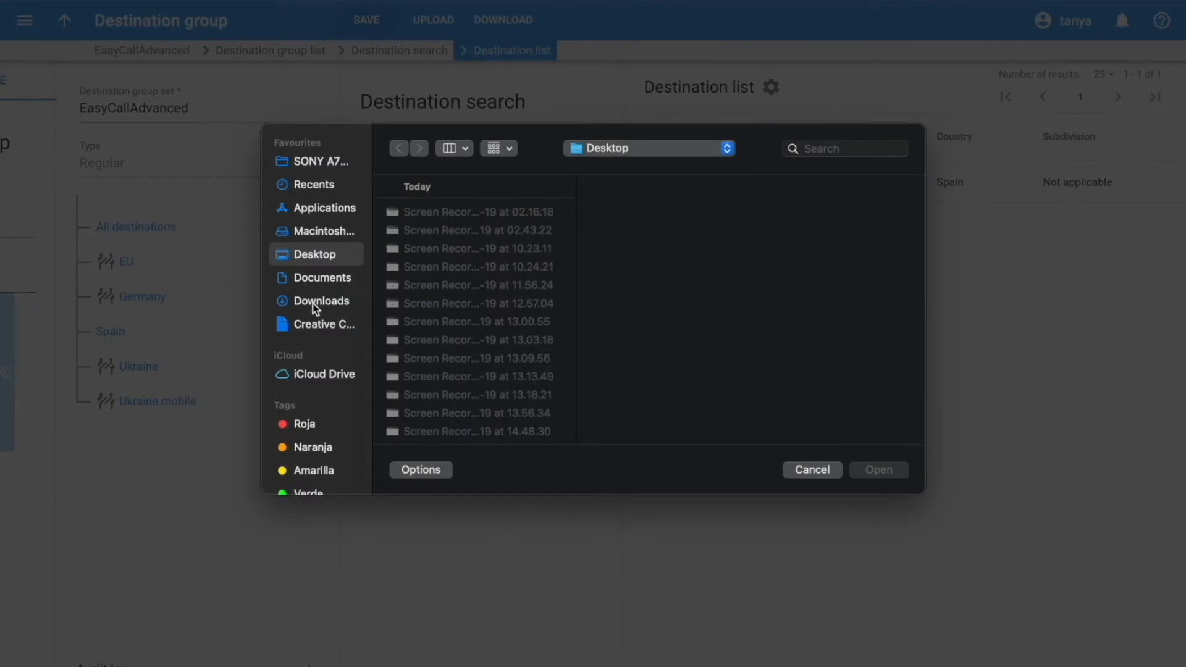
click(321, 281)
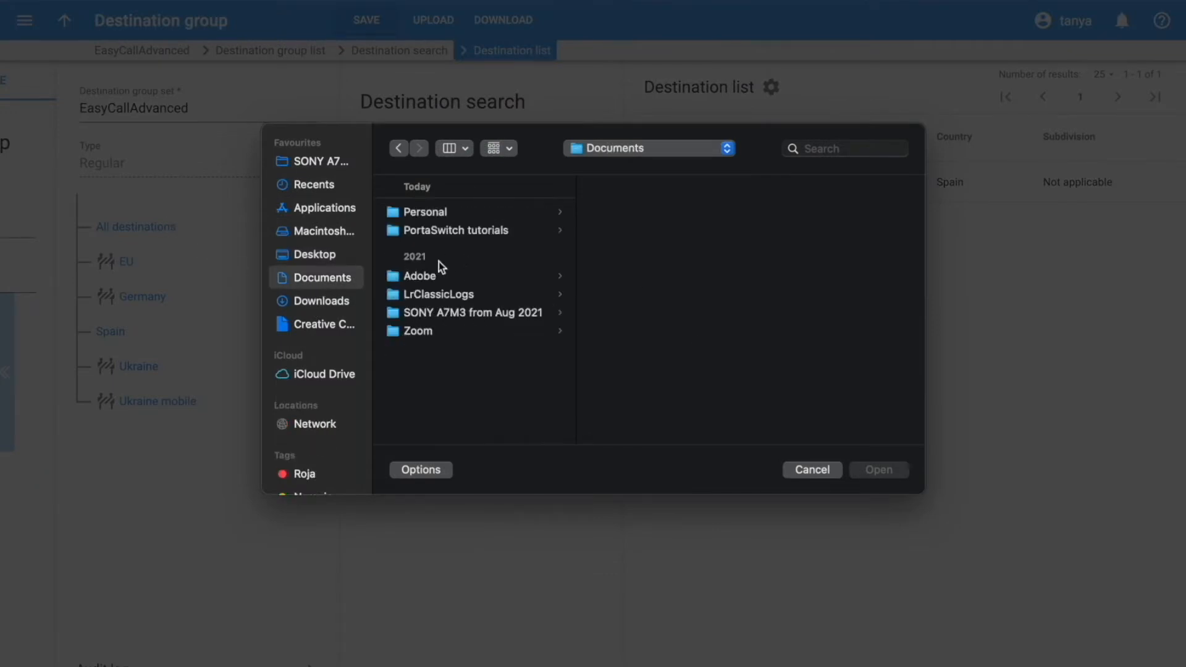
click(458, 232)
double_click(656, 213)
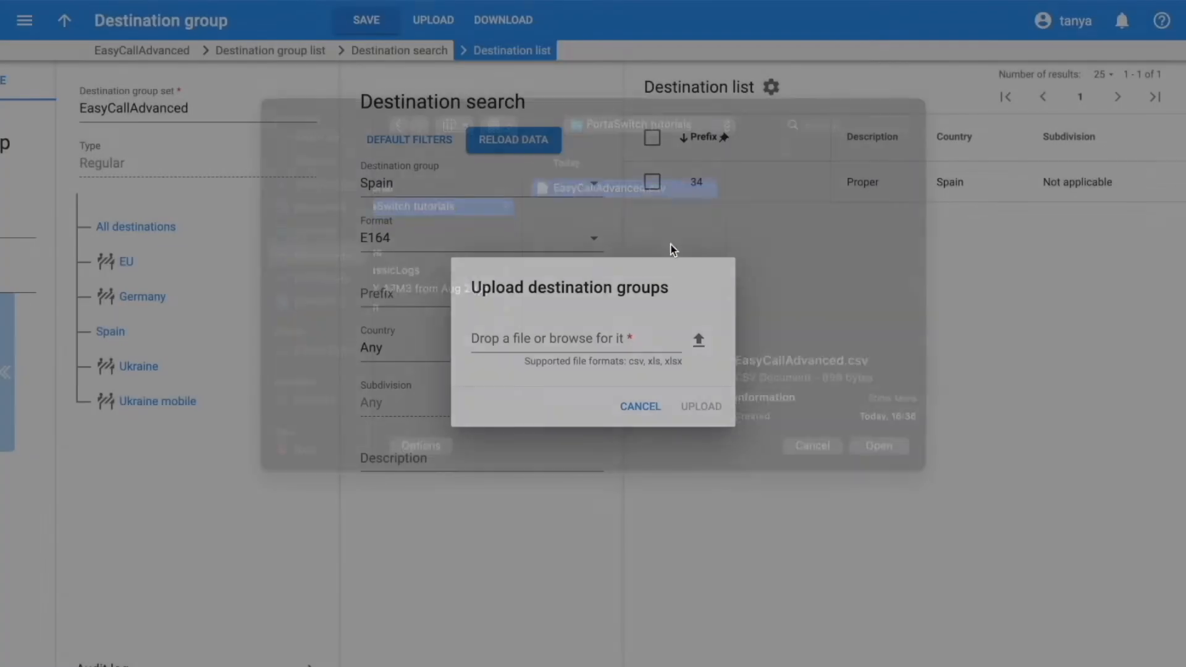
click(707, 406)
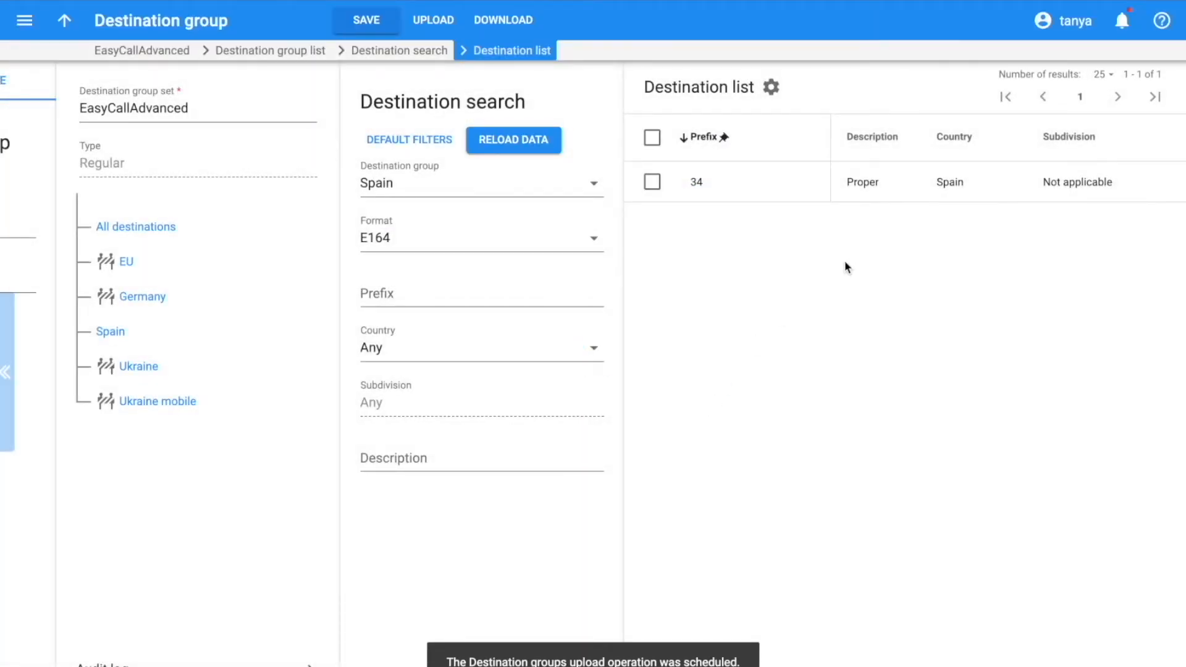
- Check the upload notification and review the prefixes in each destination group of the set
click(1122, 21)
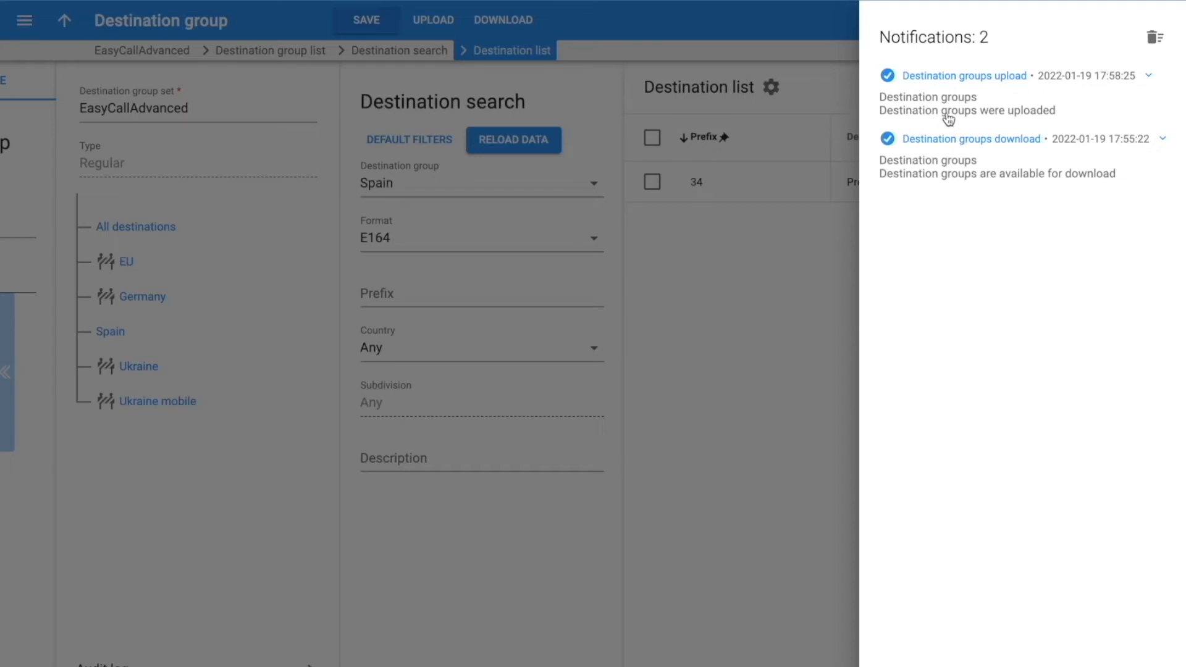
click(772, 217)
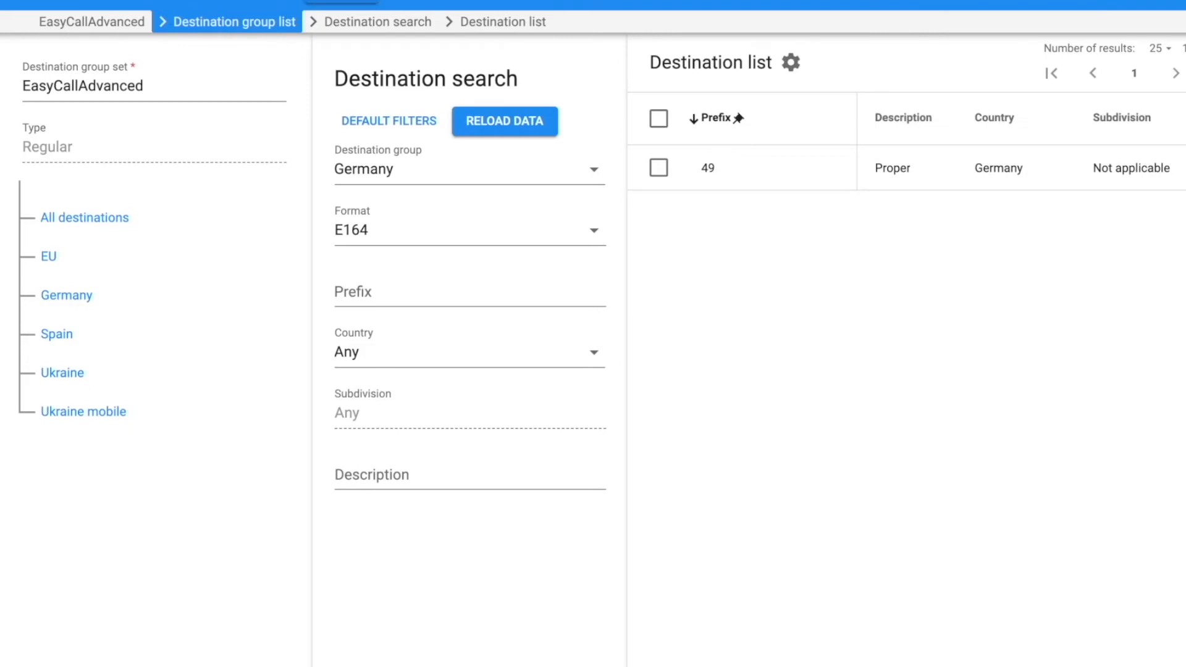
click(49, 258)
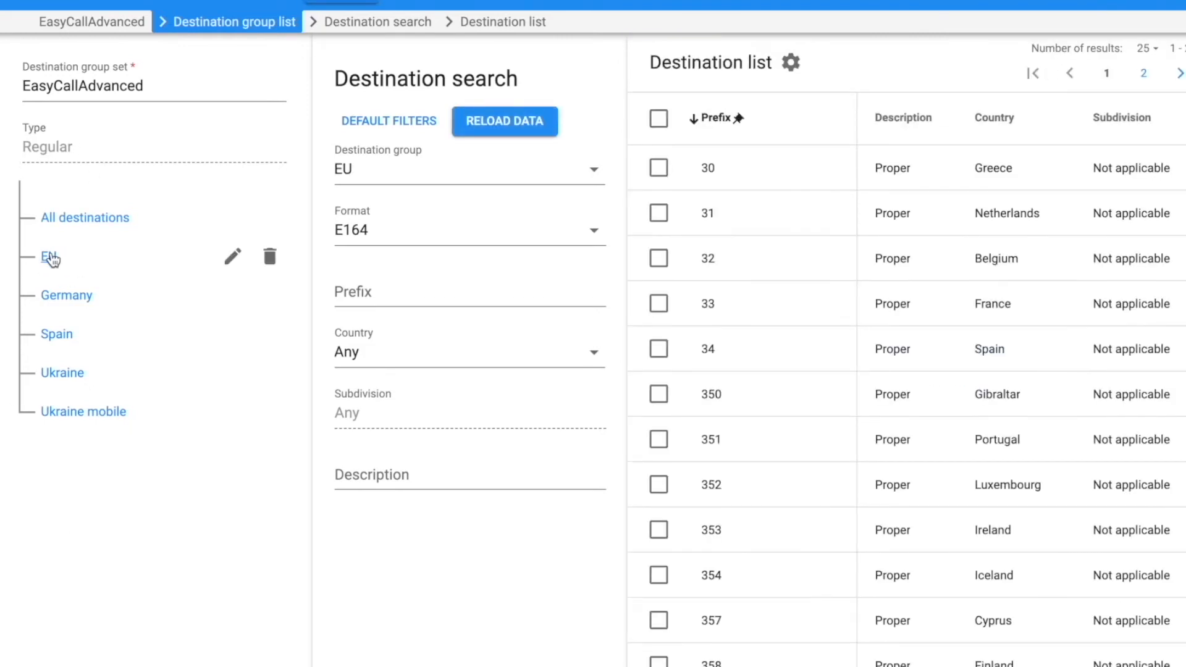
scroll(950, 409, down, 10)
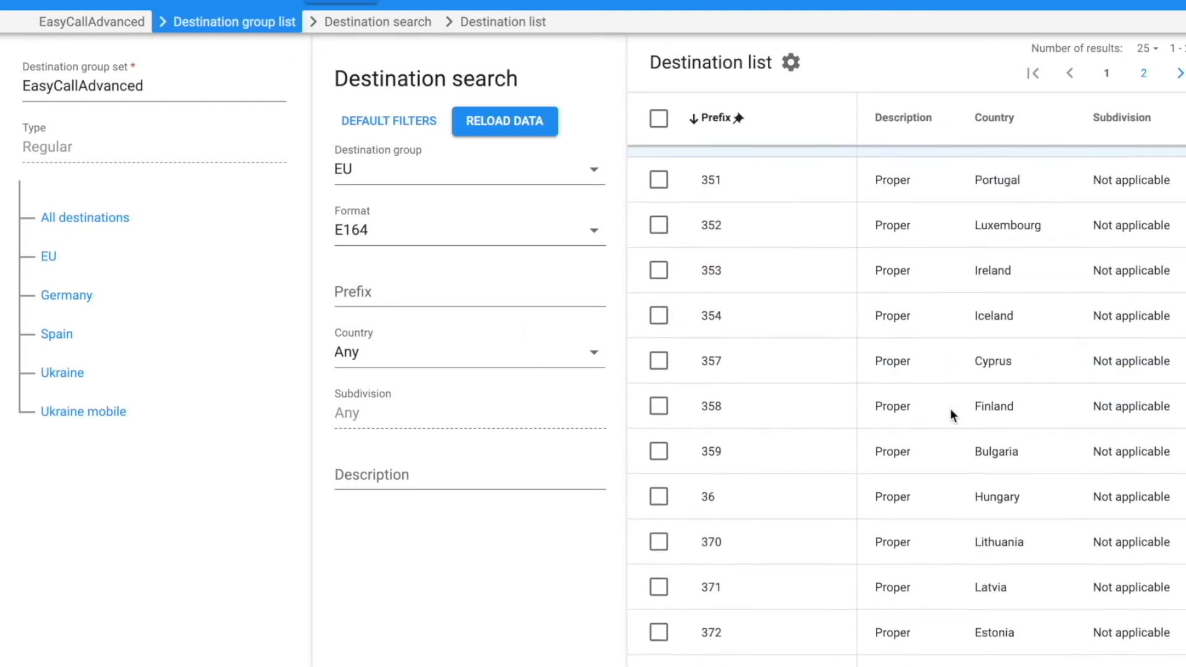
scroll(950, 413, up, 10)
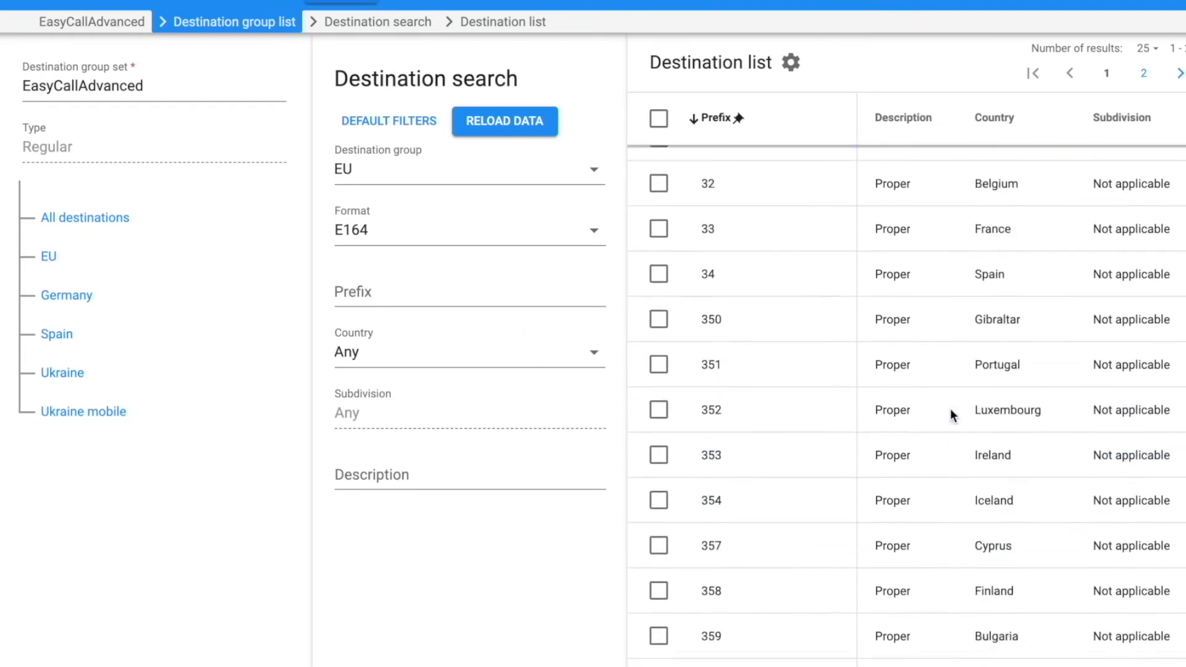
click(47, 296)
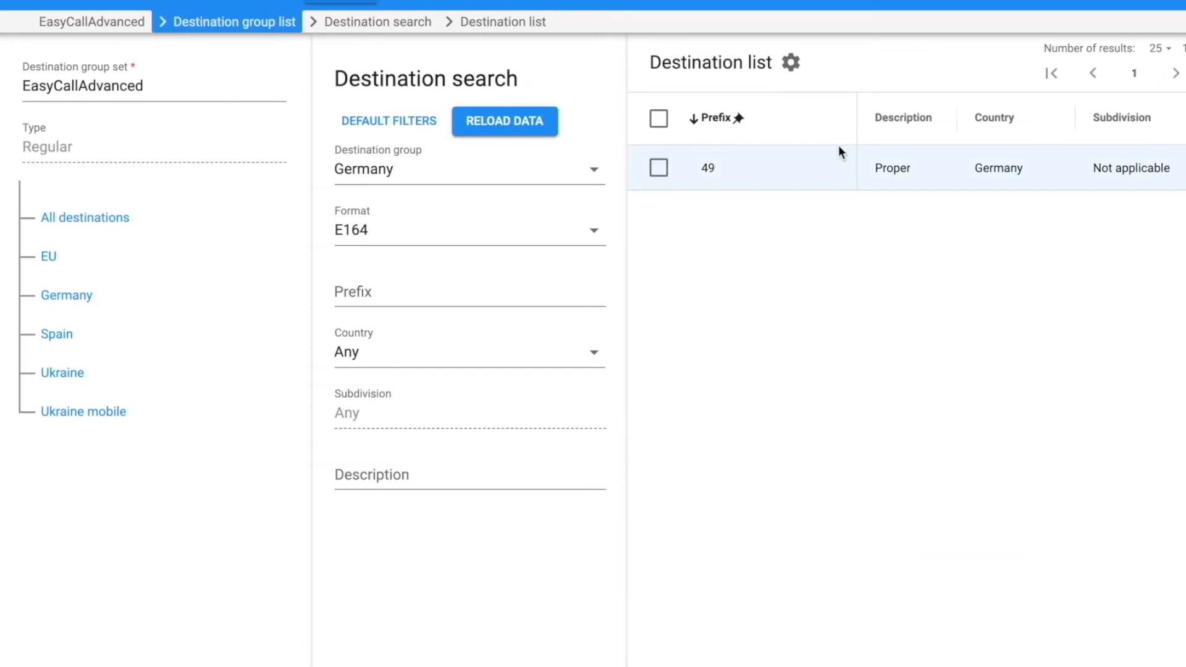
click(59, 336)
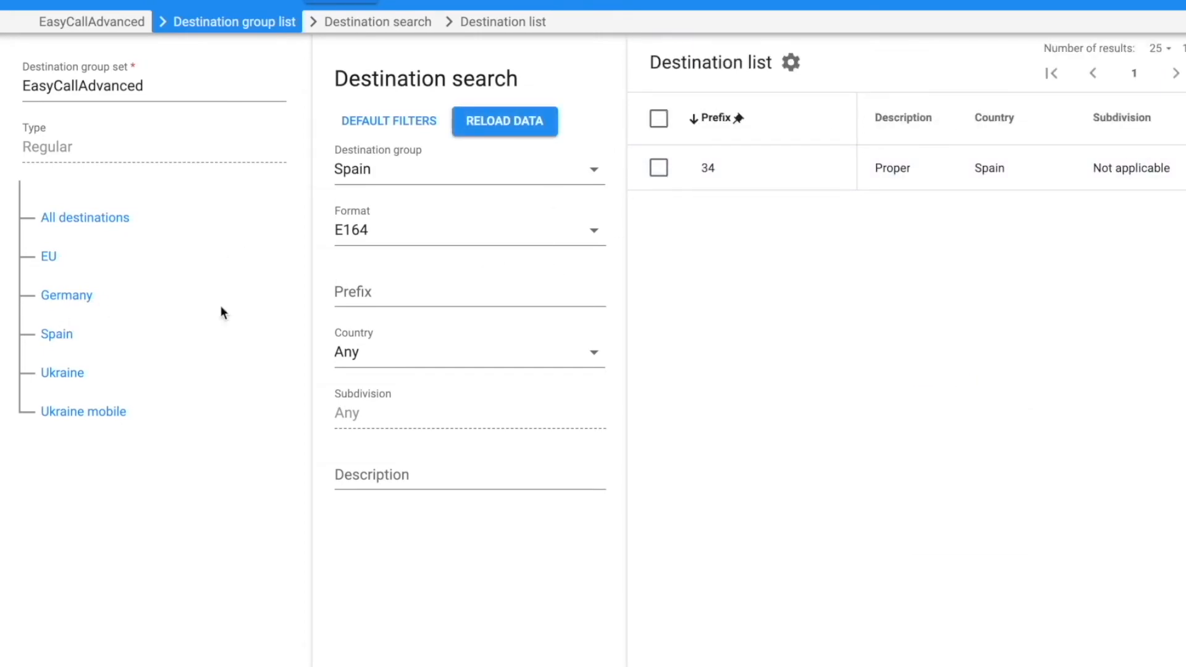
click(53, 374)
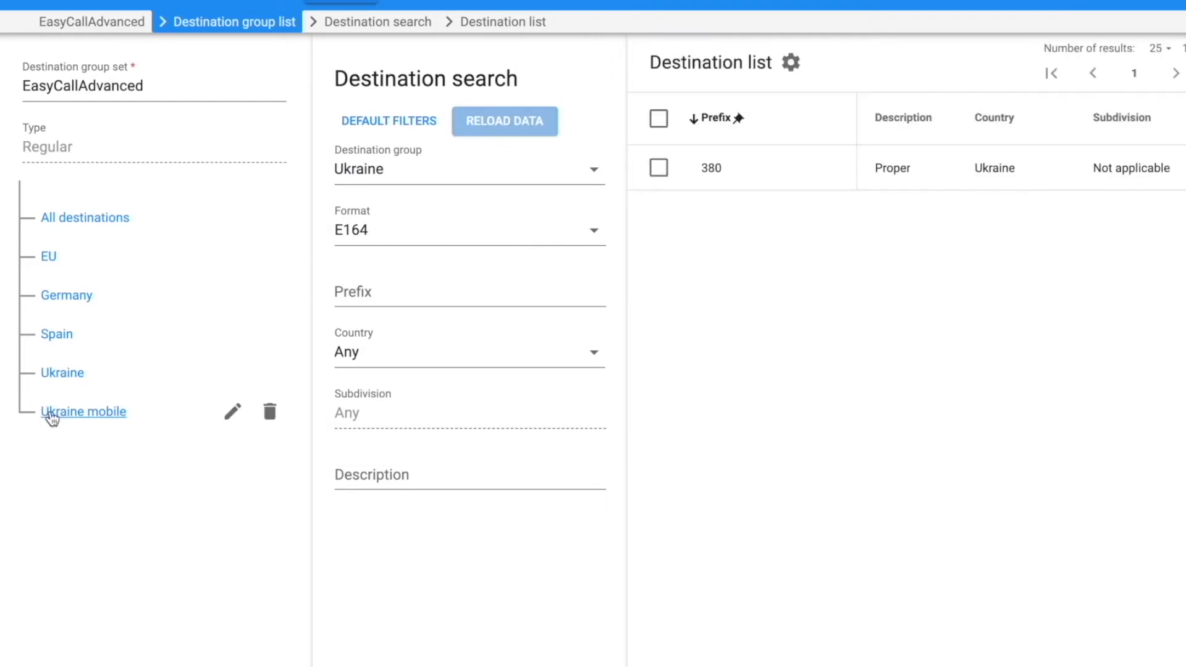
click(52, 414)
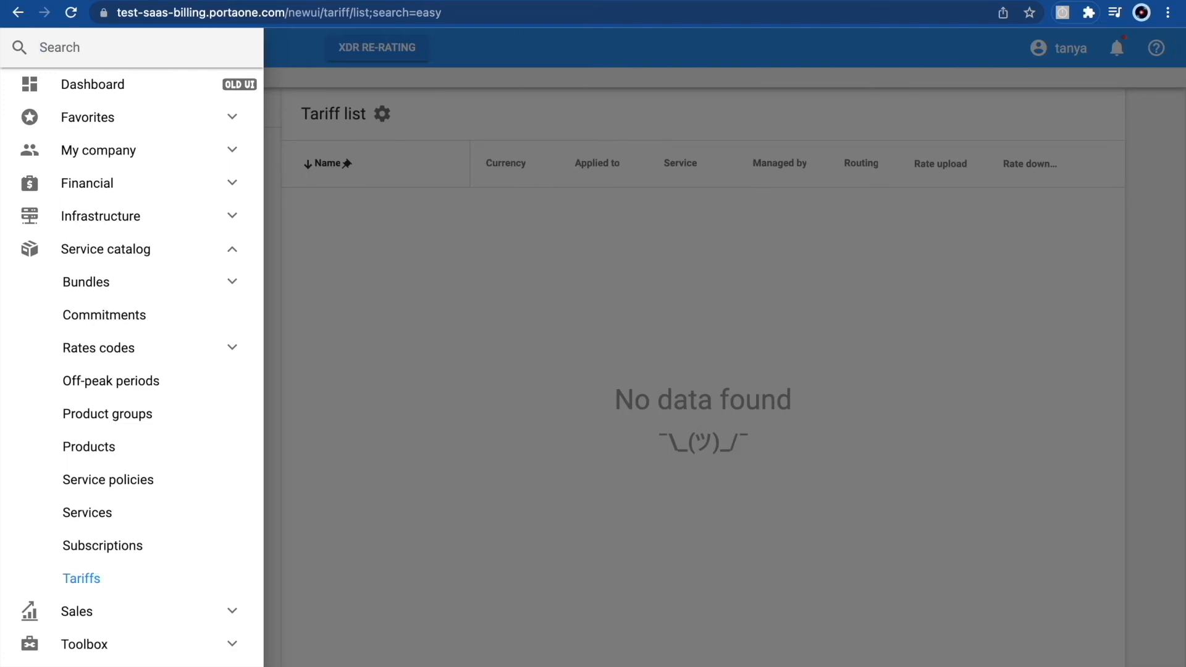
- Create a USD customer tariff named EasyCallAdvanced for the Voice calls service
text(tariff)
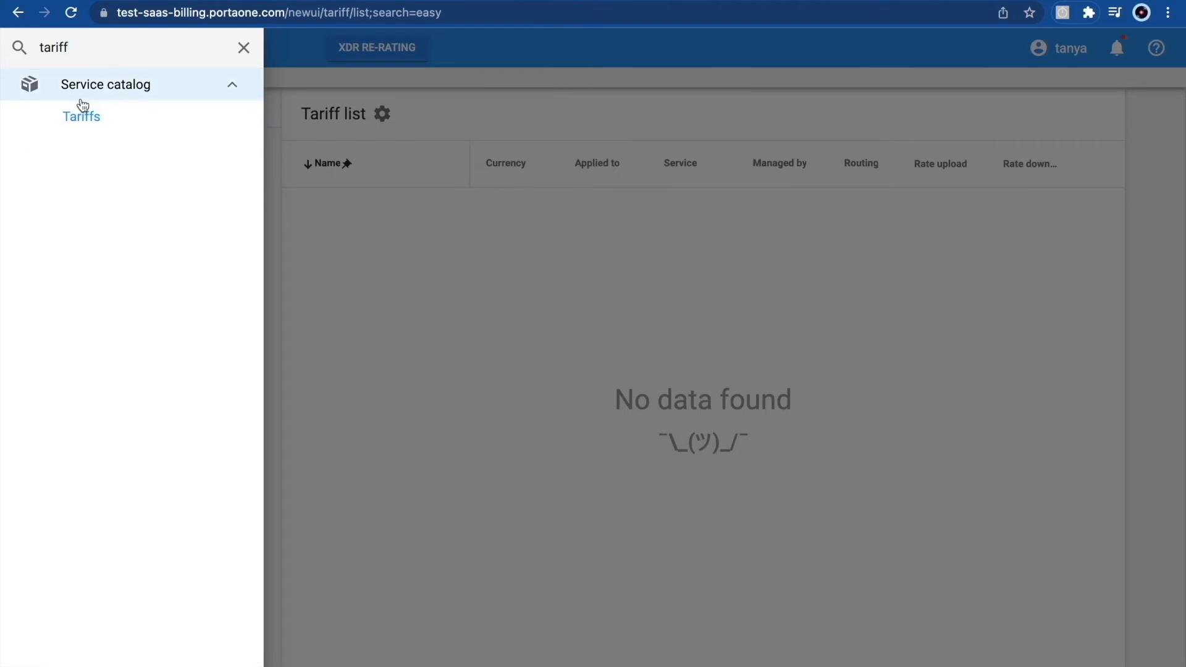
click(119, 116)
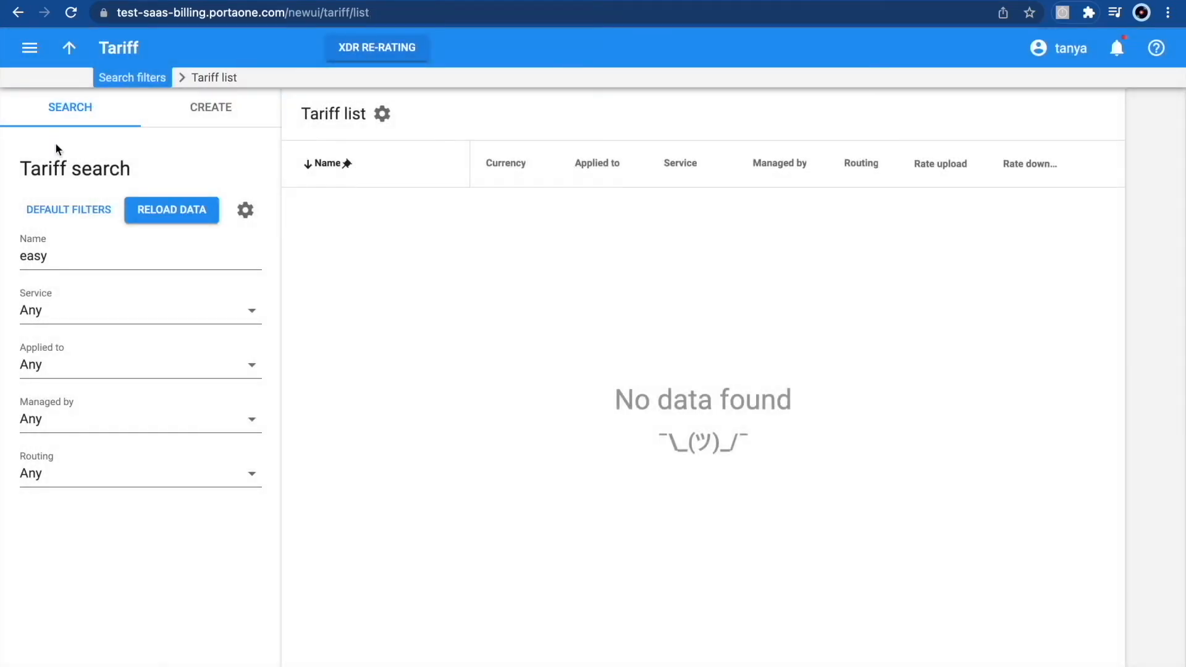
click(218, 123)
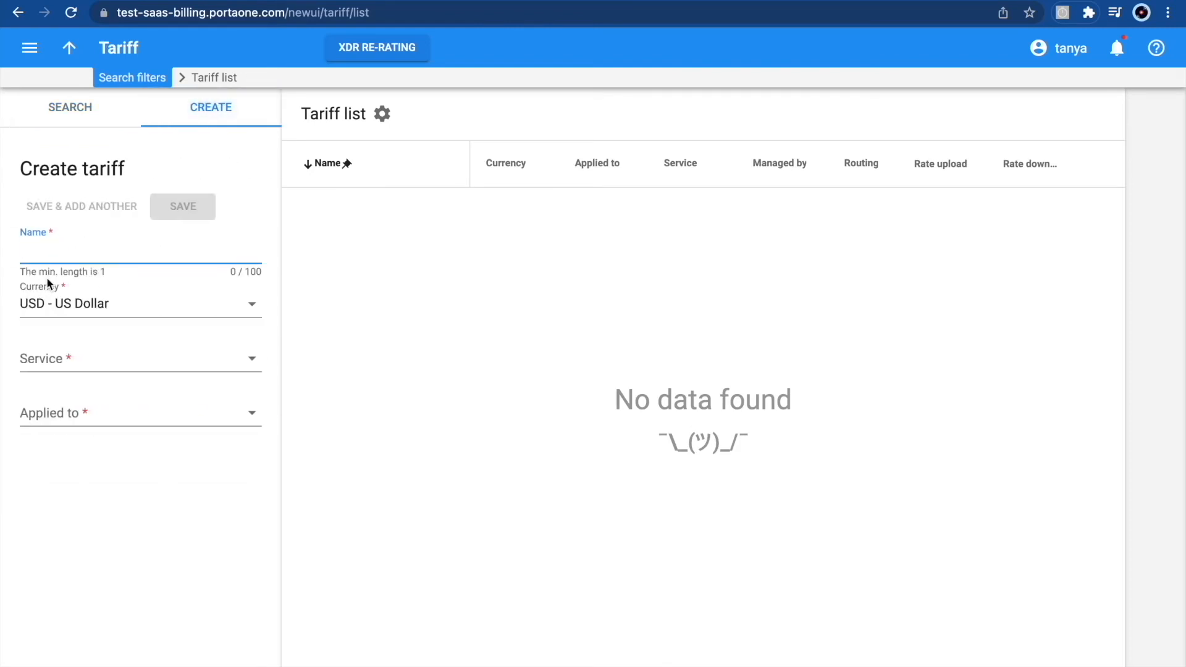
text(EasyCallAdvanced)
click(47, 369)
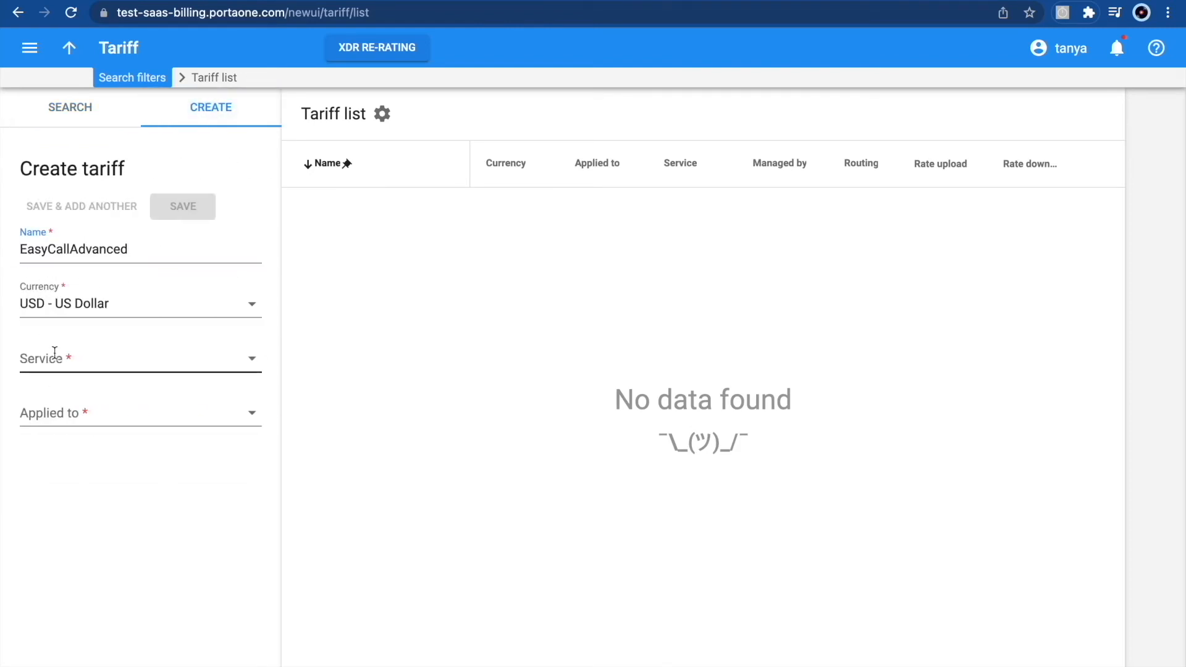
text(vou)
key(BackSpace)
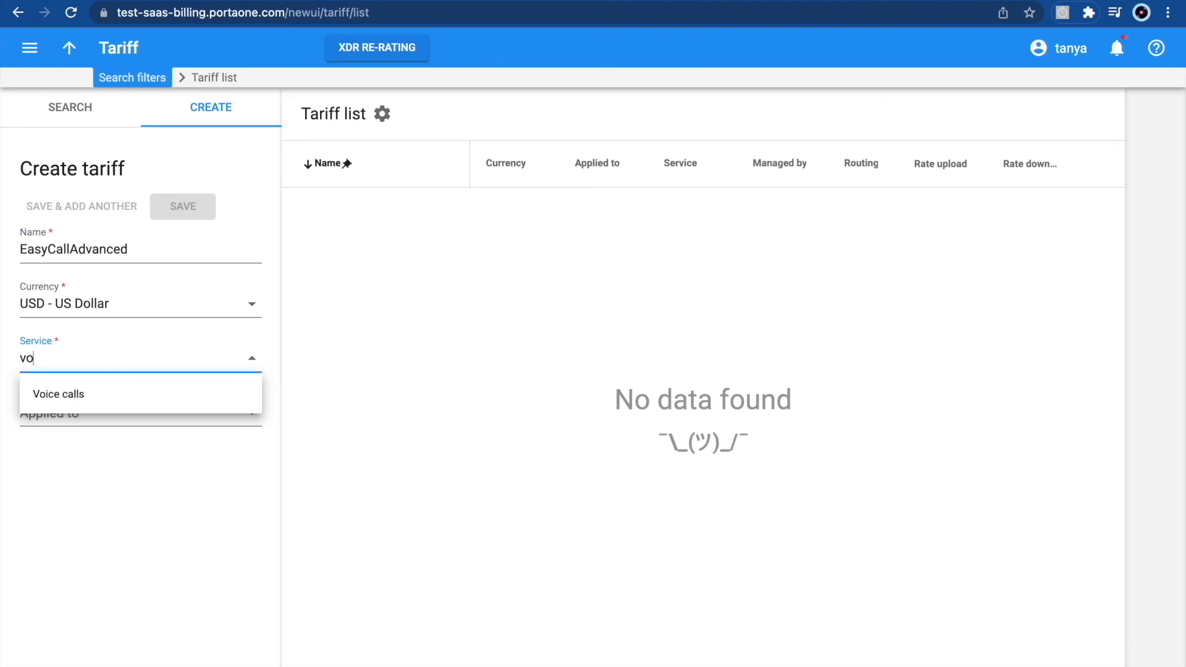
click(65, 397)
click(64, 407)
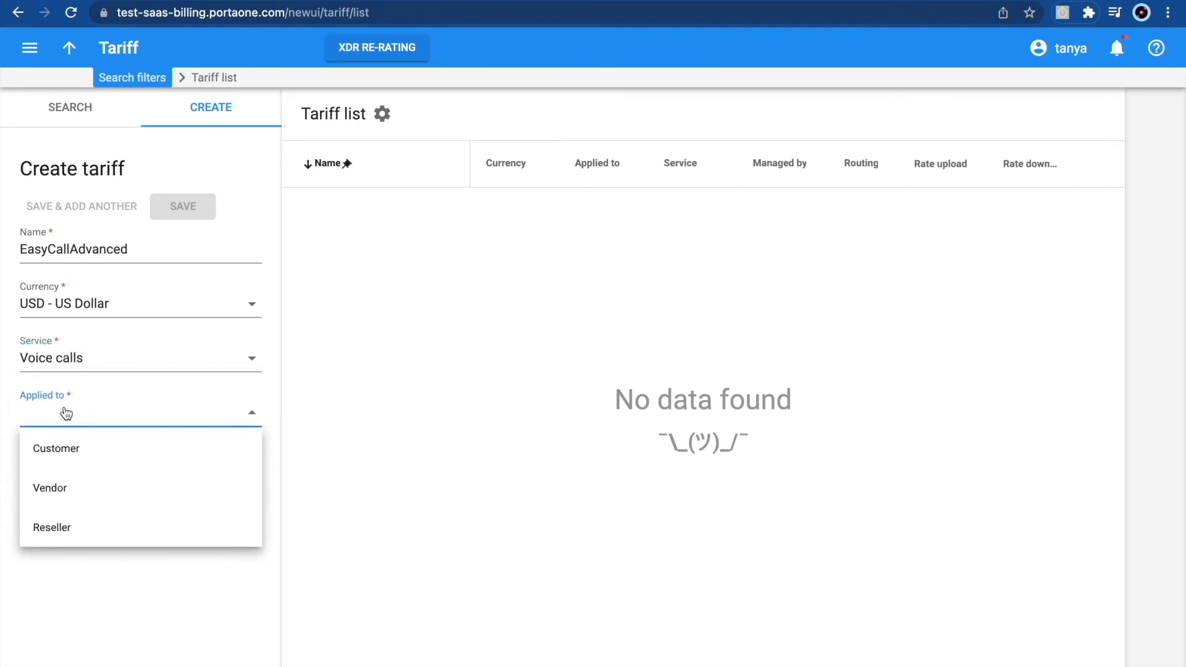
click(73, 446)
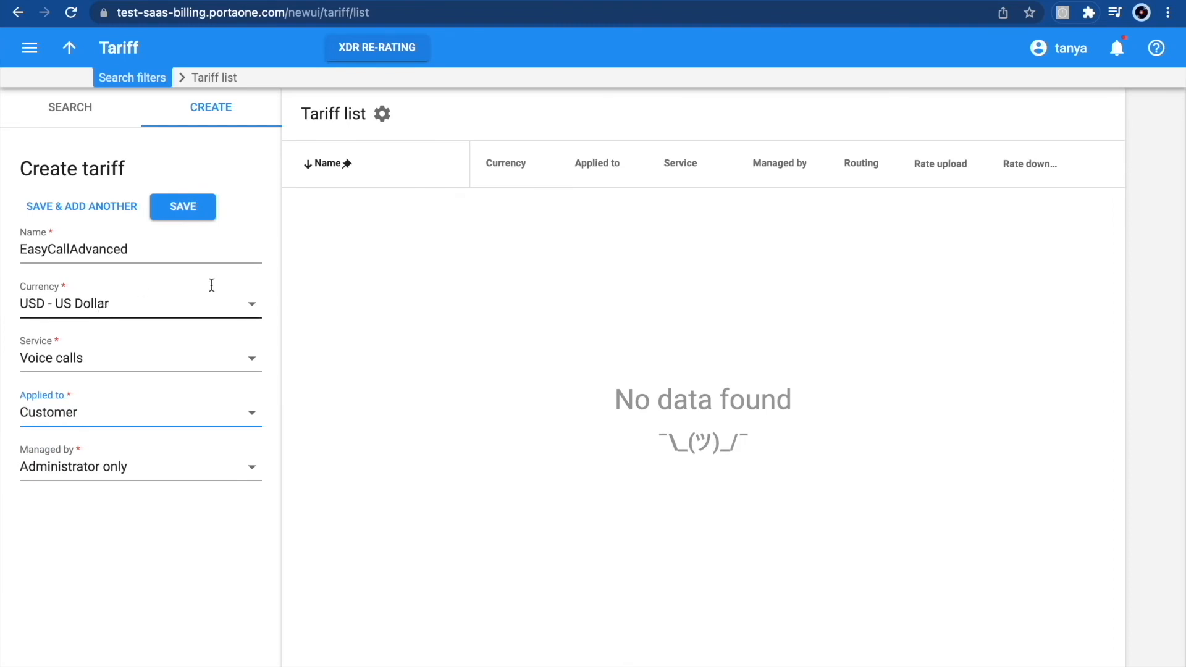
click(184, 210)
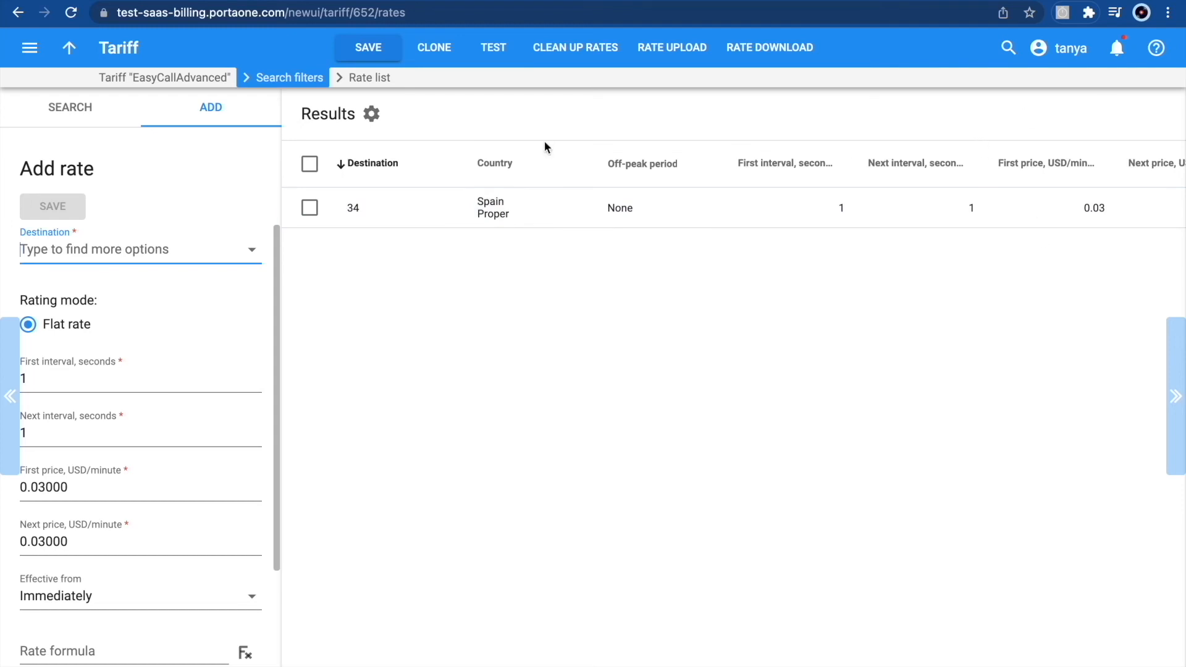
- Add a flat rate for destination 33 at 0.03 USD per minute with 1-second intervals
text(33)
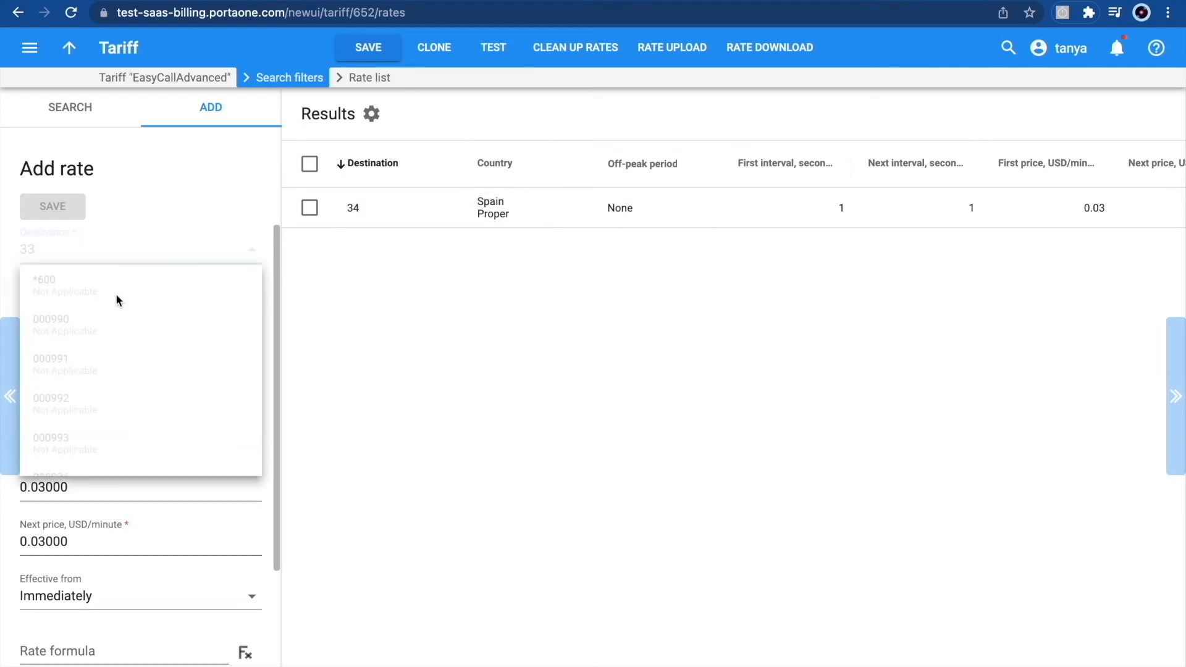
click(71, 530)
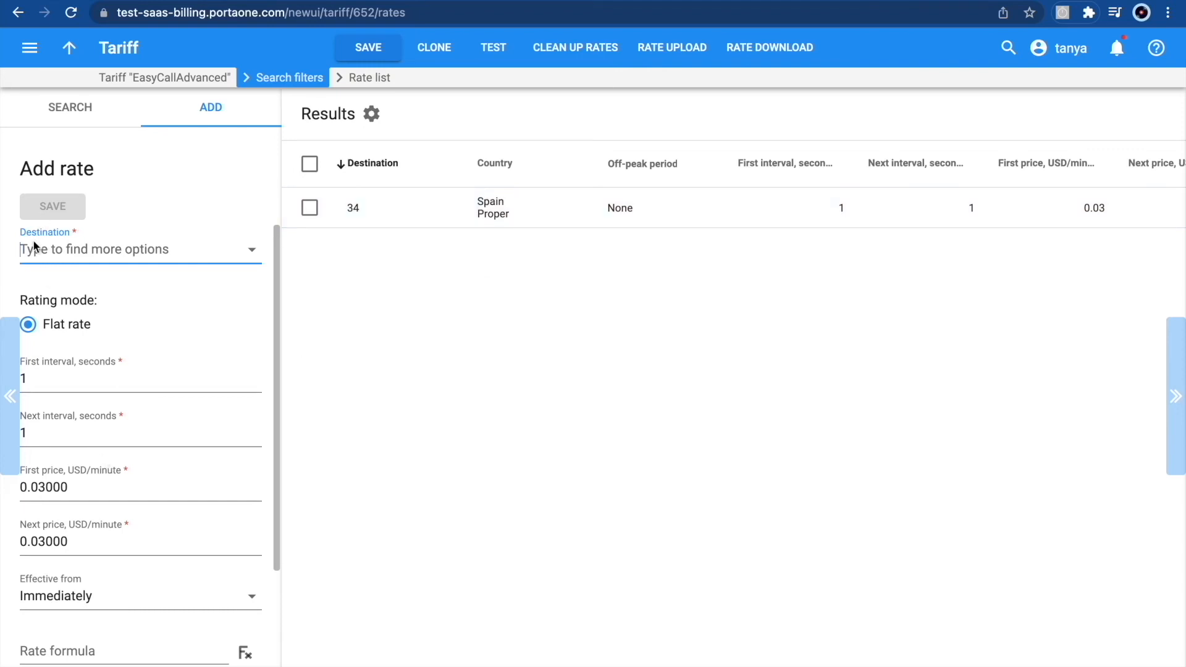
text(33)
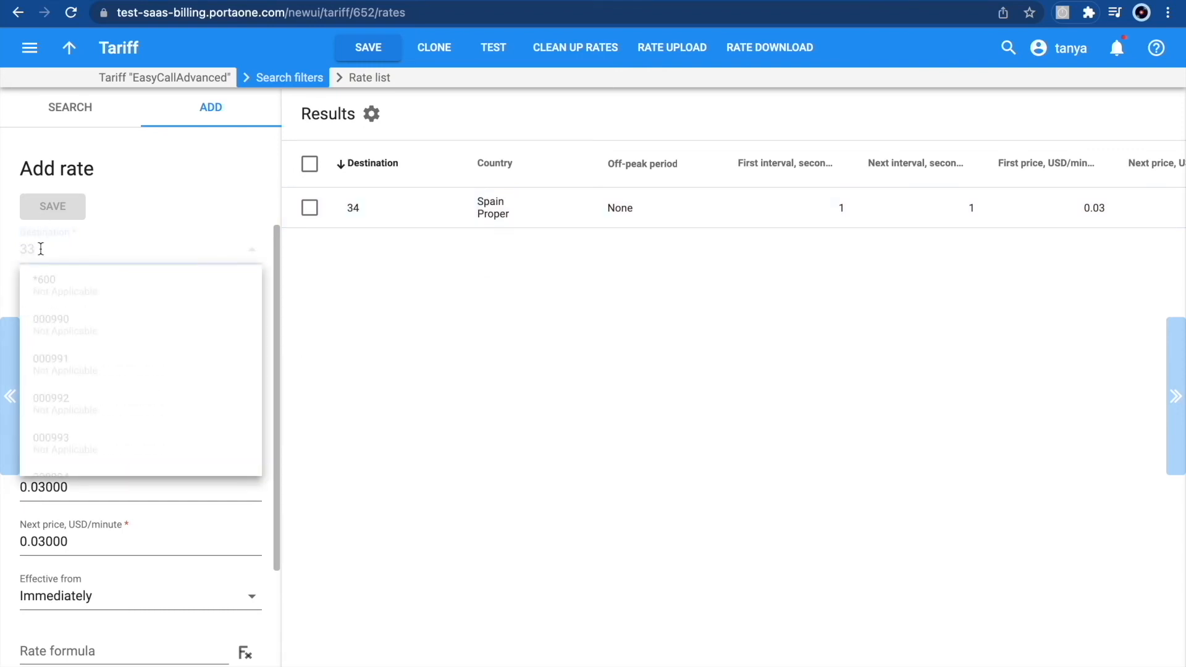
click(46, 281)
click(48, 213)
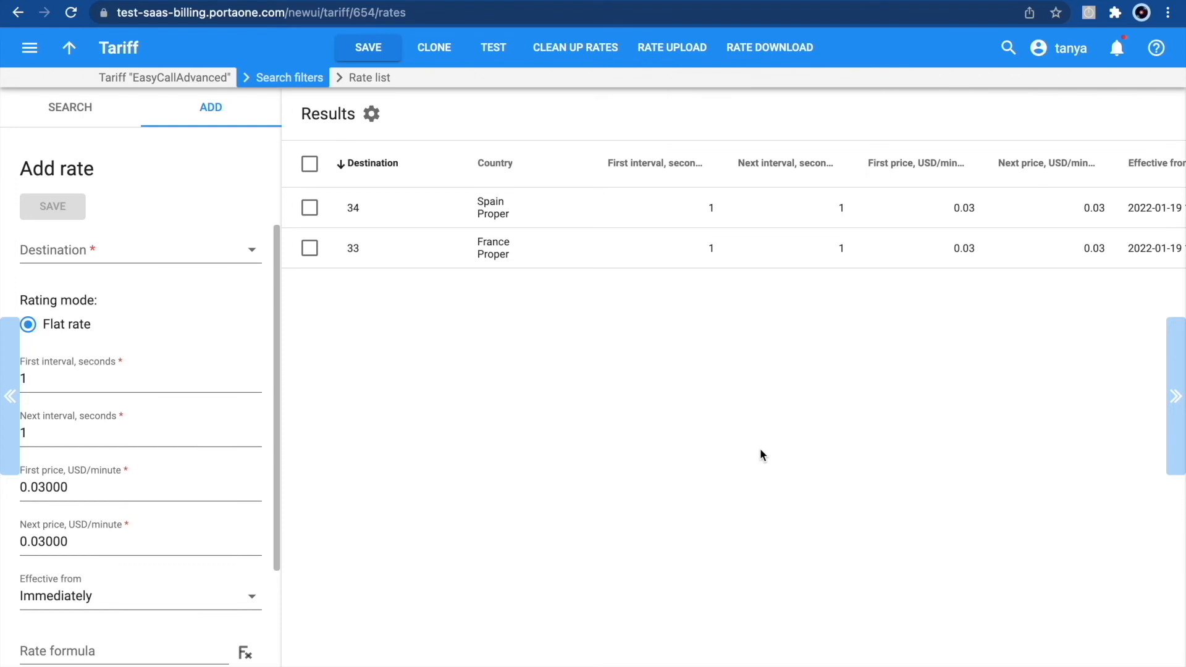
- Set the tariff's destination group set to EasyCallAdvanced in its general info and save
click(145, 78)
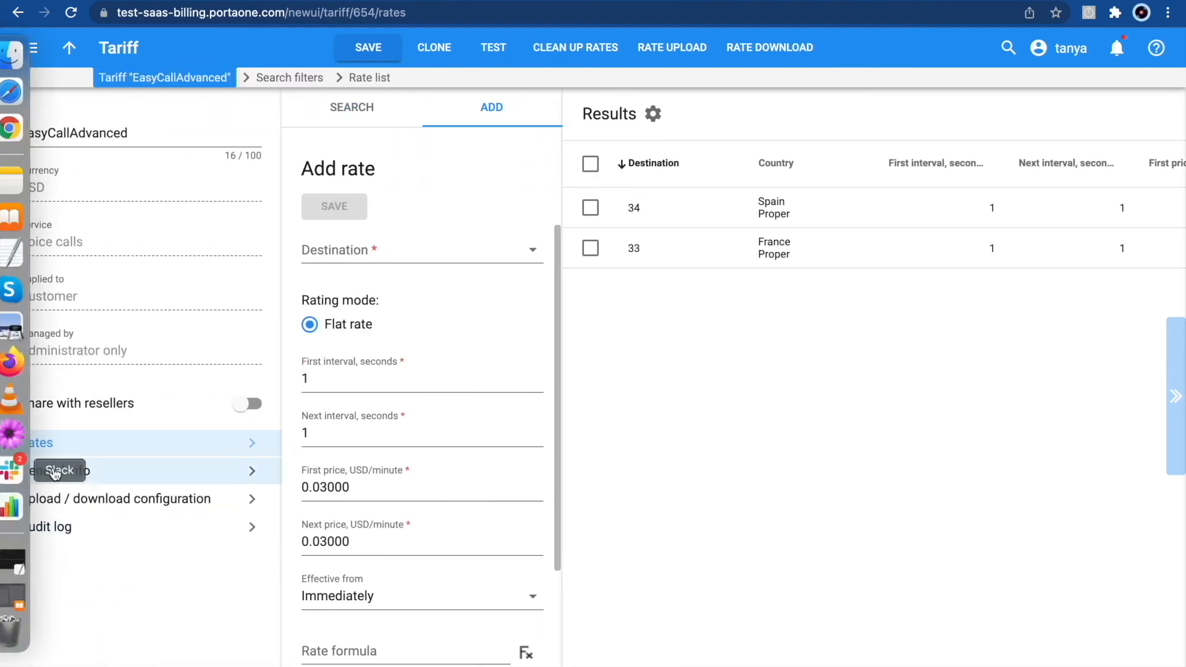
click(86, 476)
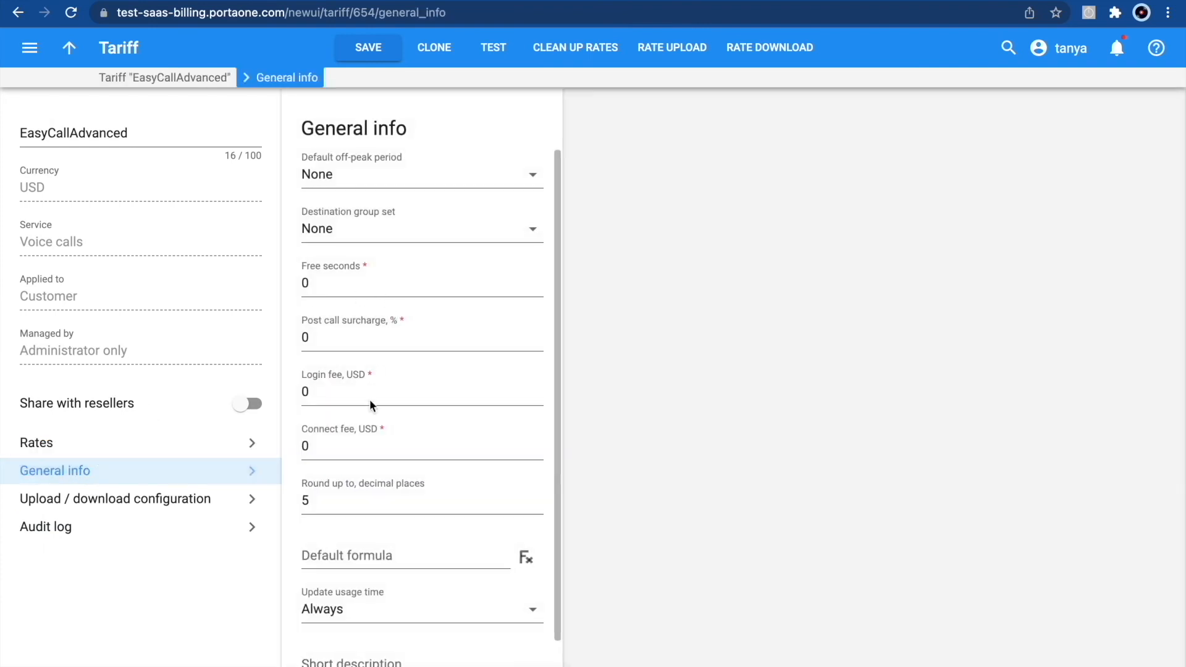
click(373, 229)
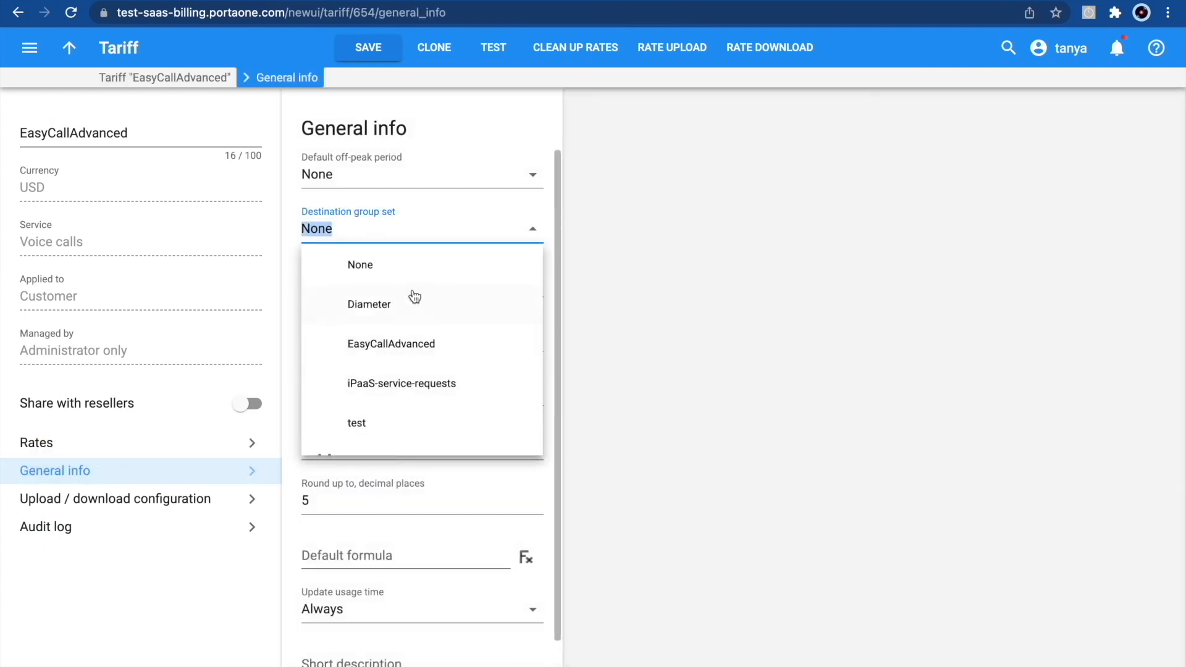
click(414, 350)
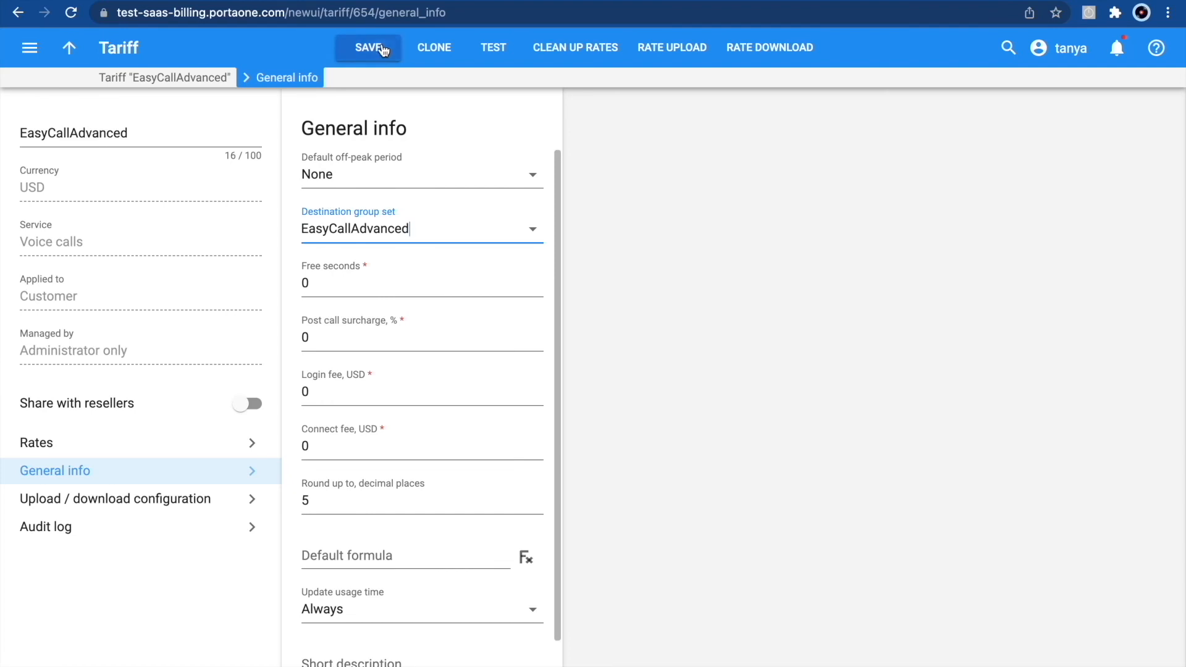
click(383, 50)
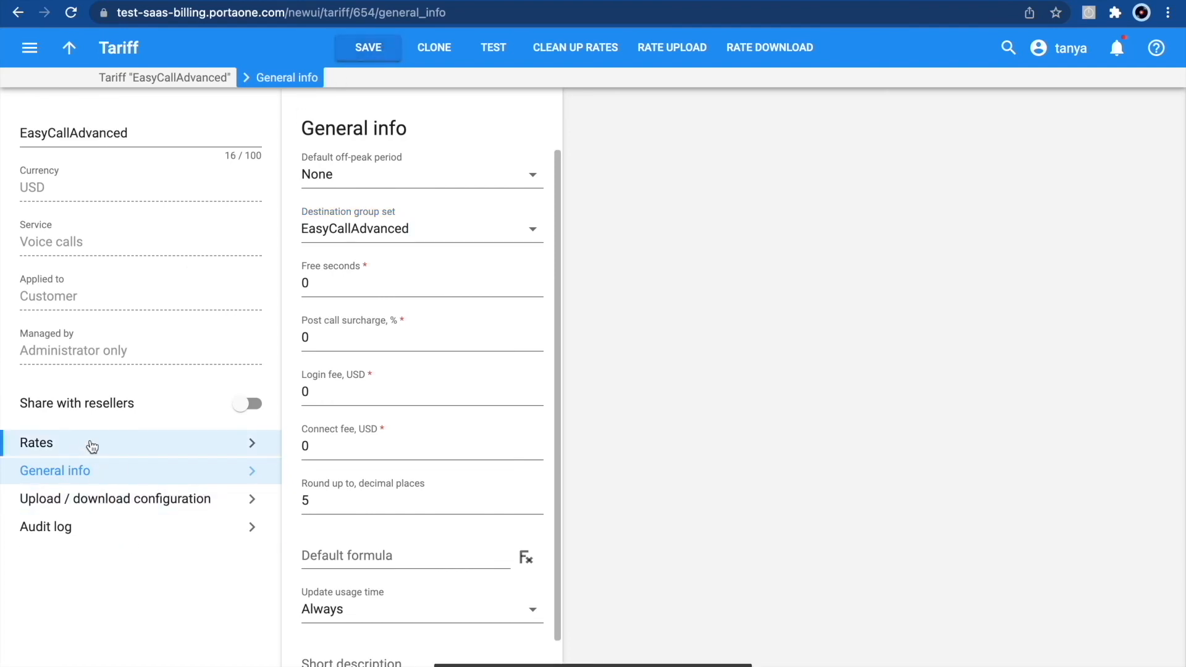
- Open the tariff's rates and add a flat rate for the EU destination group at 0.03 USD per minute
click(90, 445)
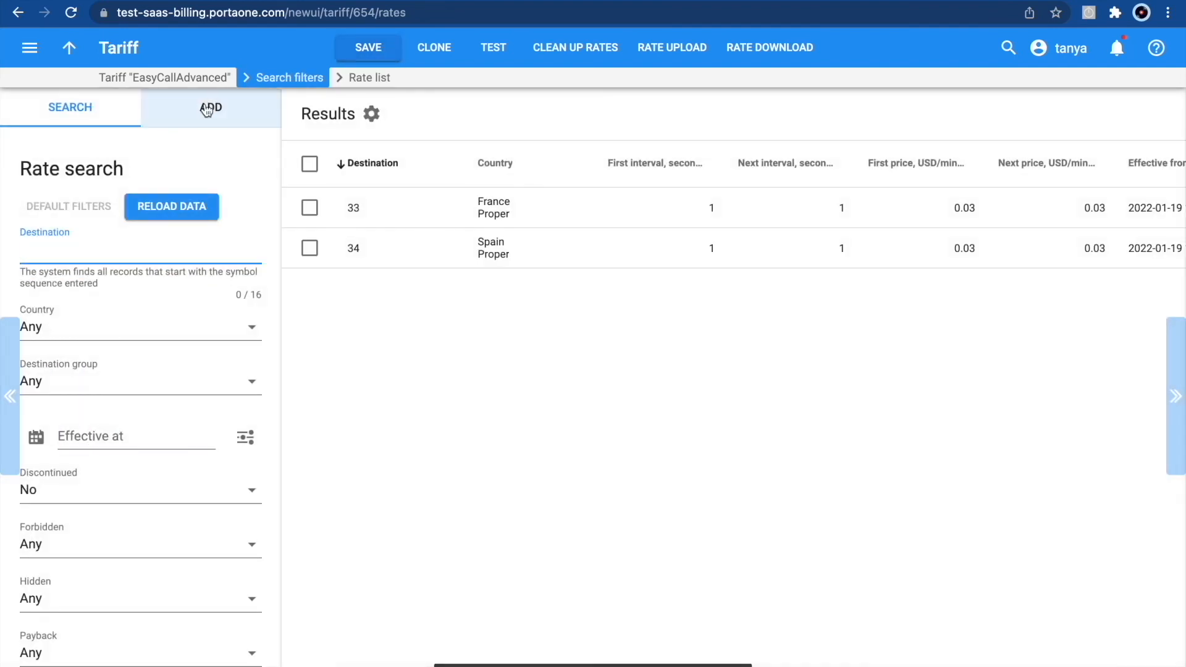
click(190, 113)
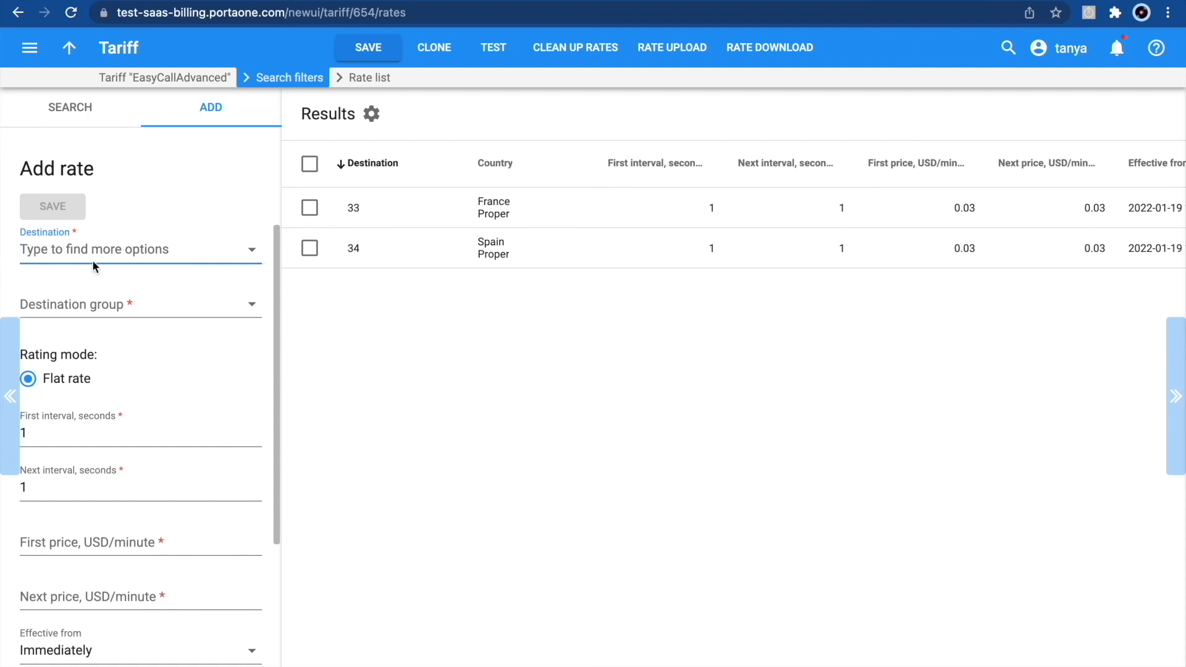
click(253, 307)
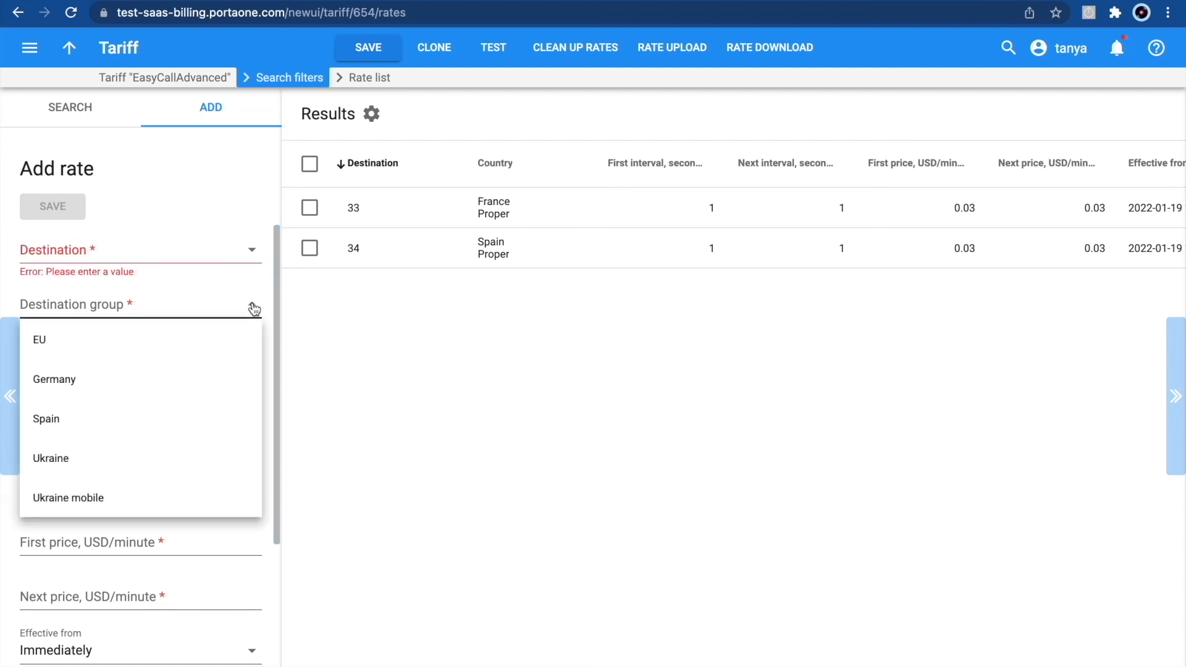
click(216, 339)
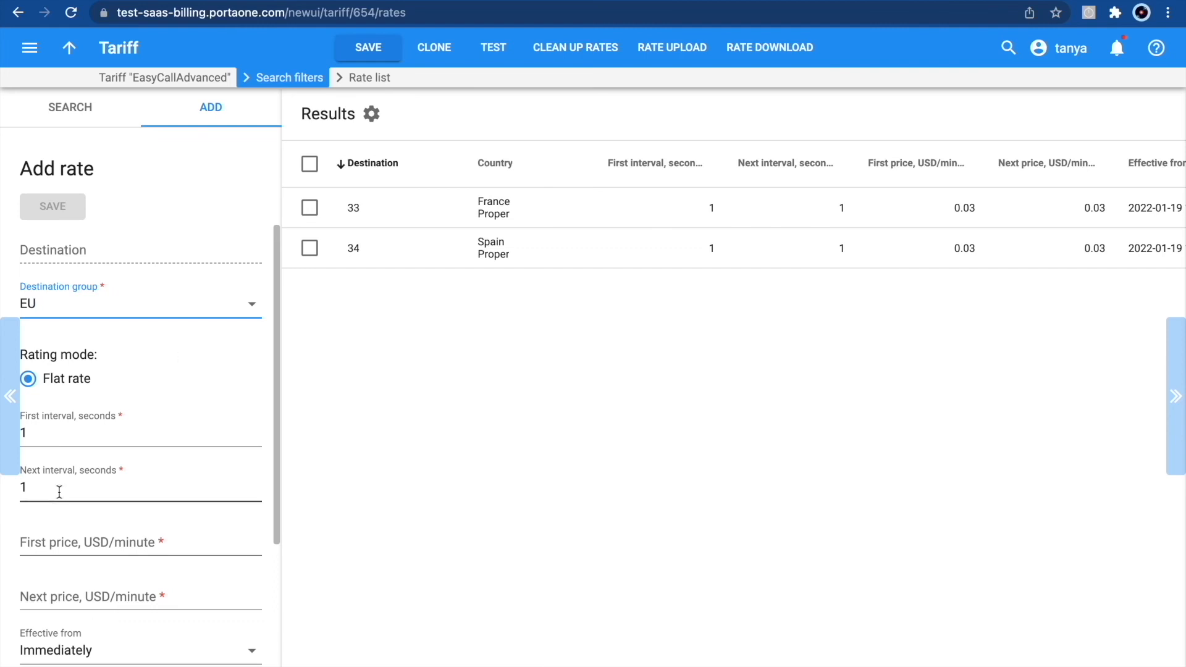
click(22, 541)
text(0.)
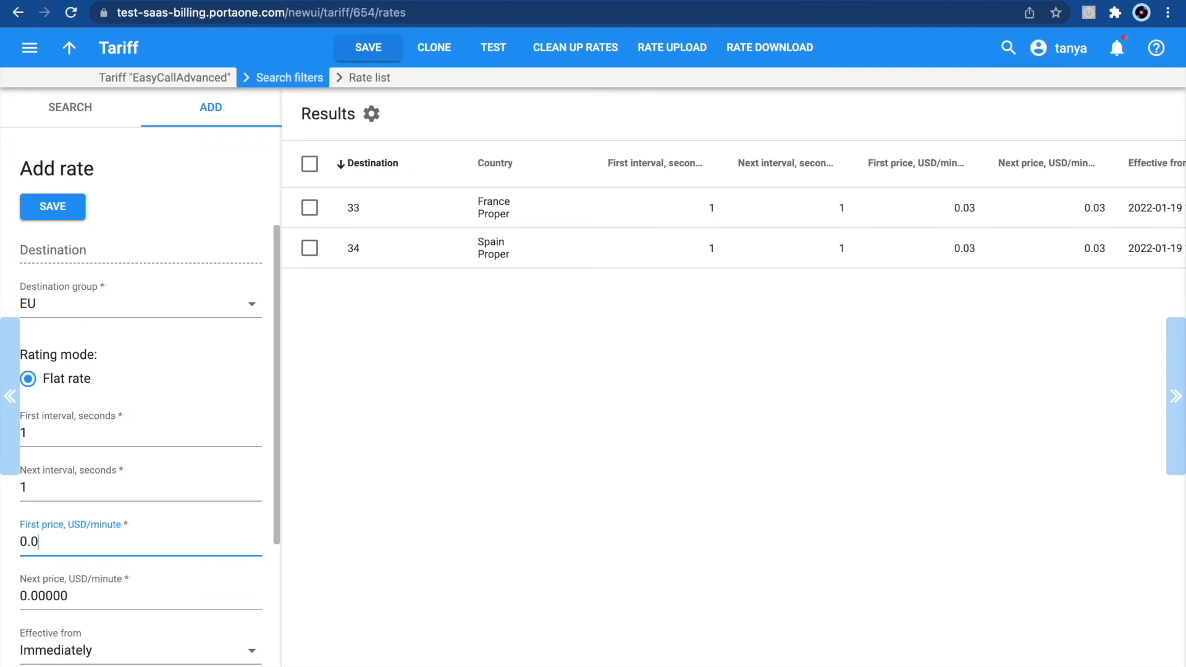
text(03)
click(63, 208)
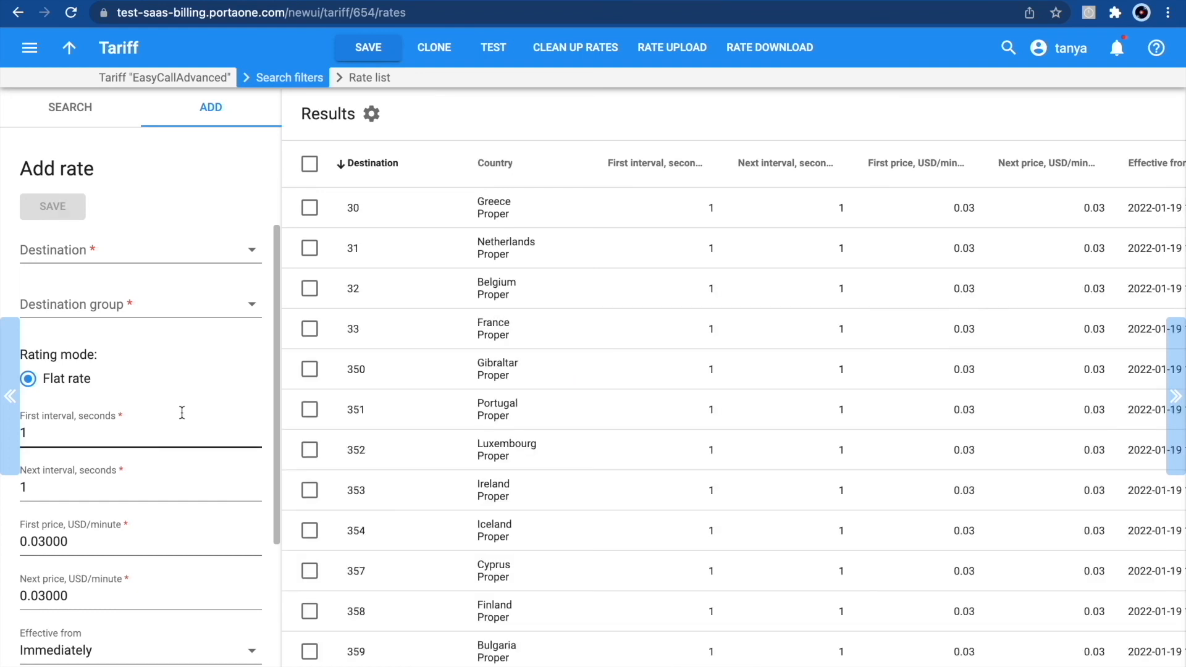
- Add a flat rate for the Ukraine destination group at 0.1 USD per minute
click(126, 303)
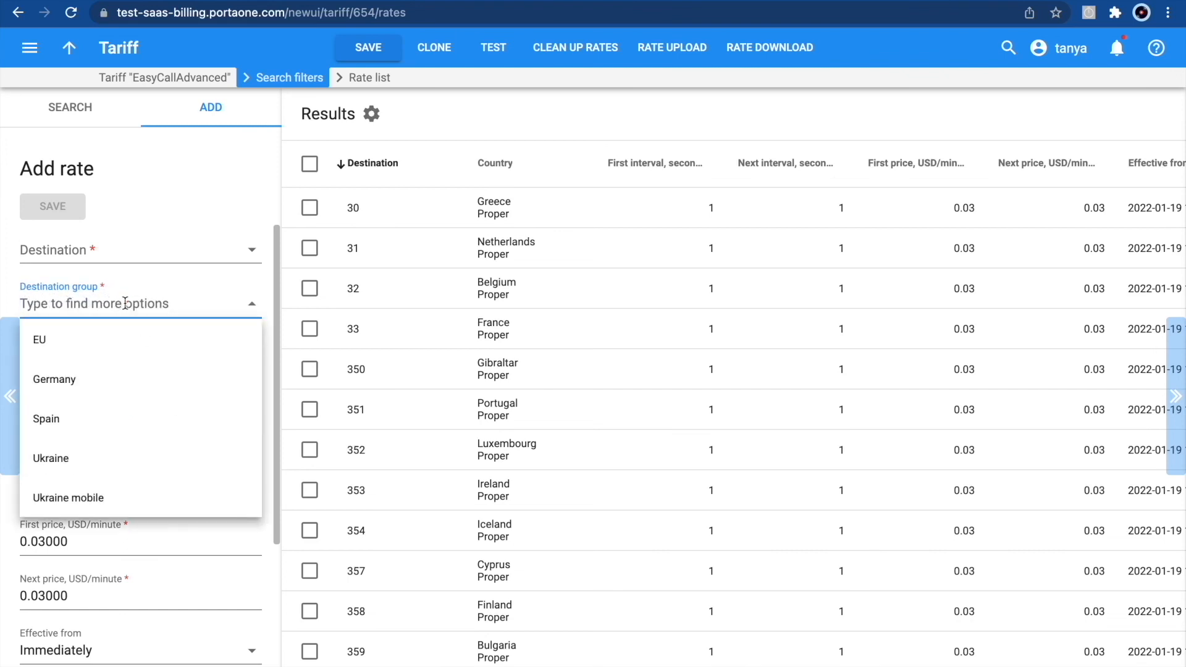
click(82, 462)
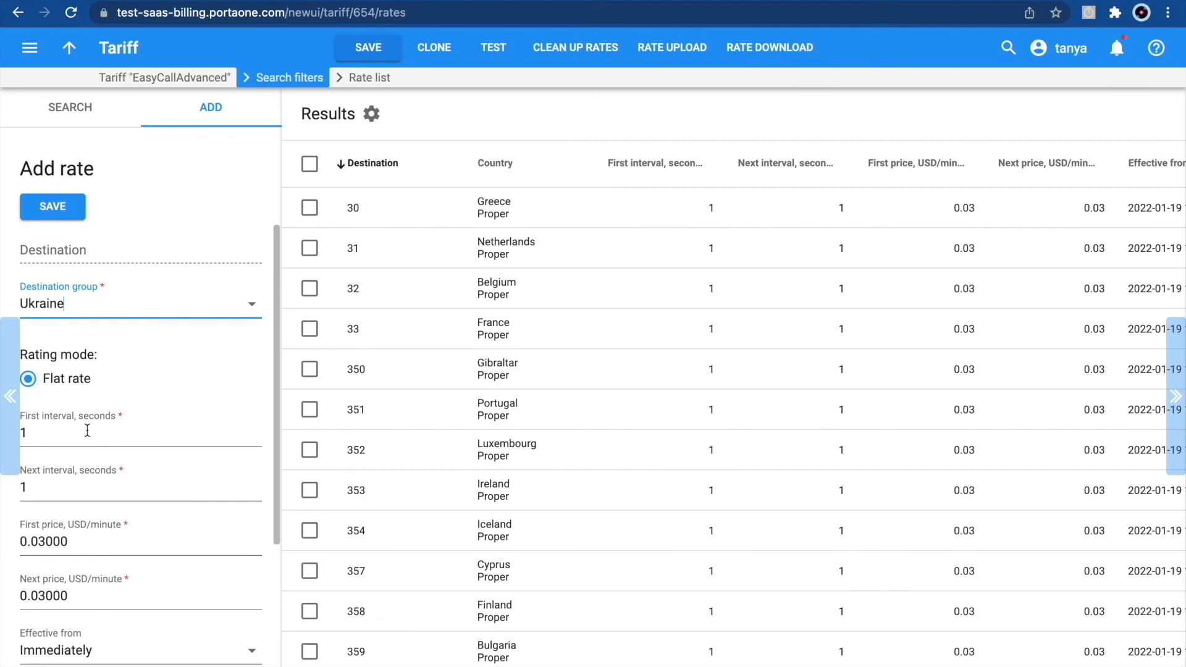
double_click(41, 541)
click(41, 541)
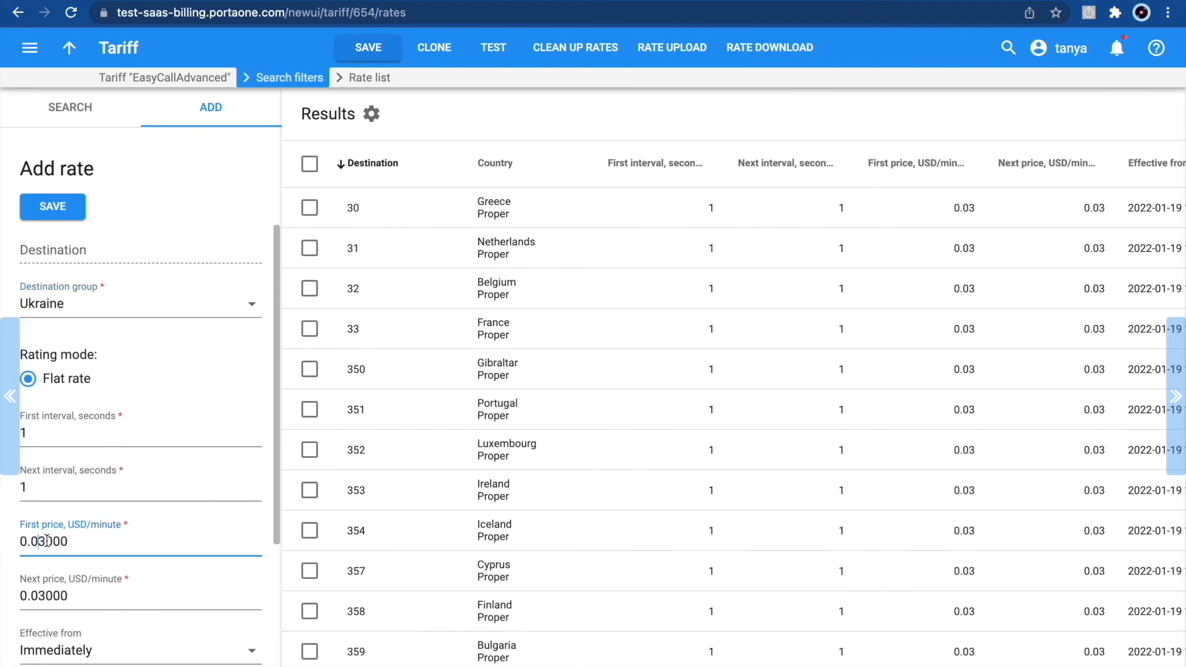
key(BackSpace)
key(Delete)
text(1)
click(69, 207)
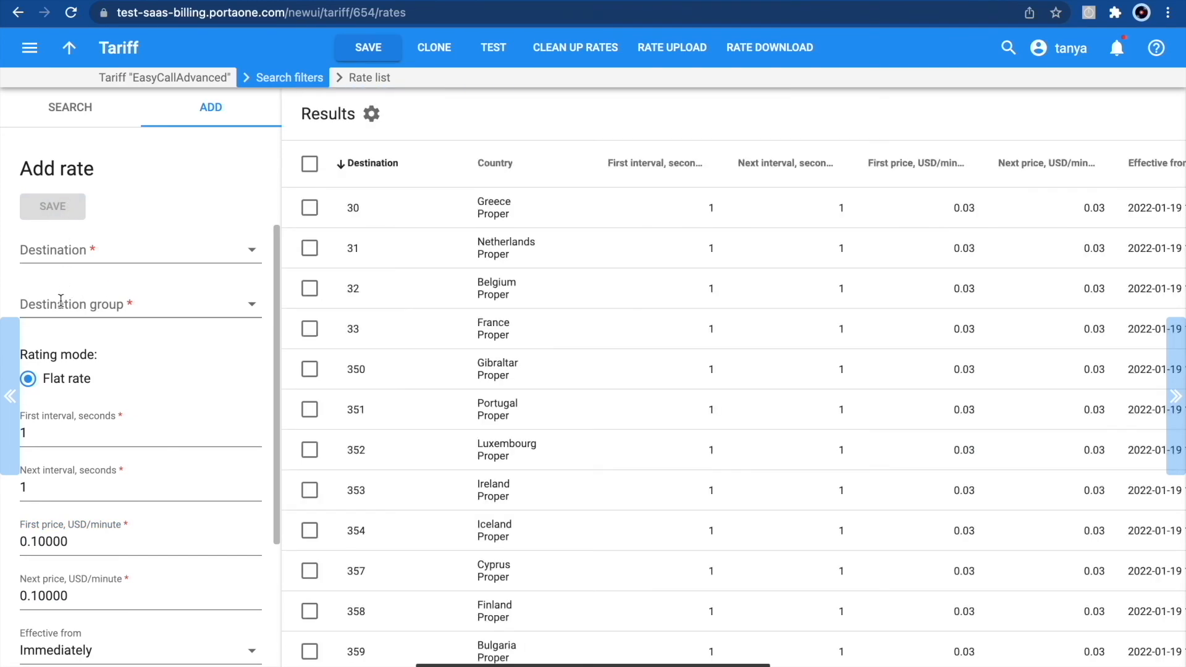
- Add a flat rate for the Ukraine mobile destination group at 0.15 USD per minute
click(61, 303)
text(Uk)
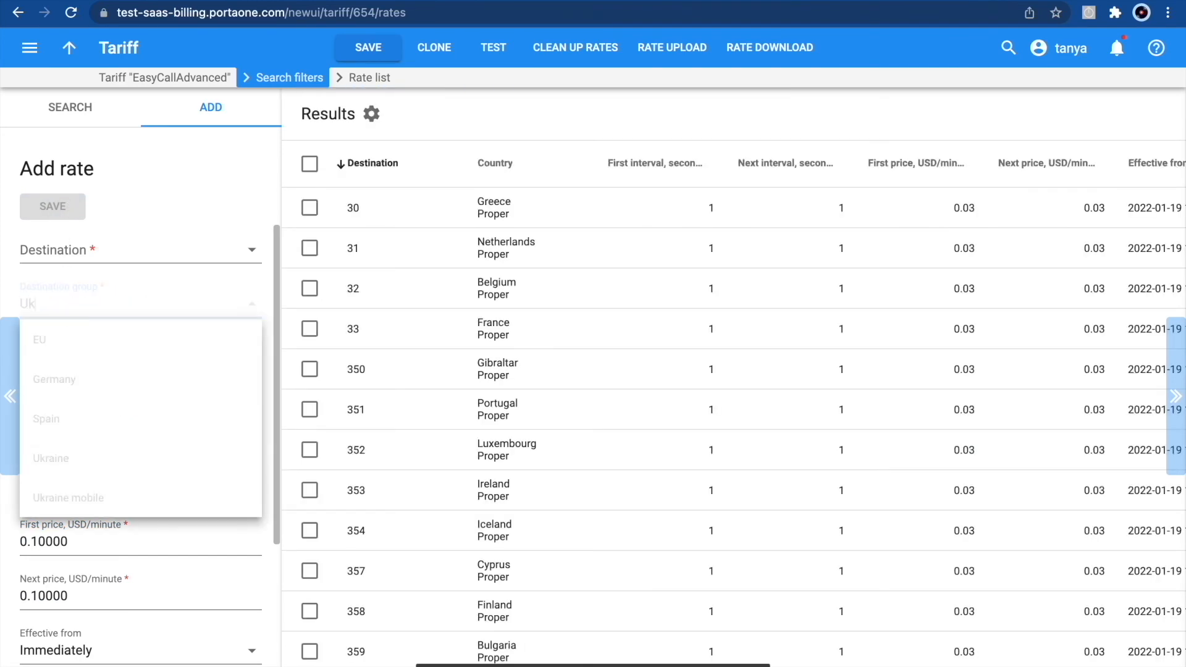
click(114, 378)
click(47, 541)
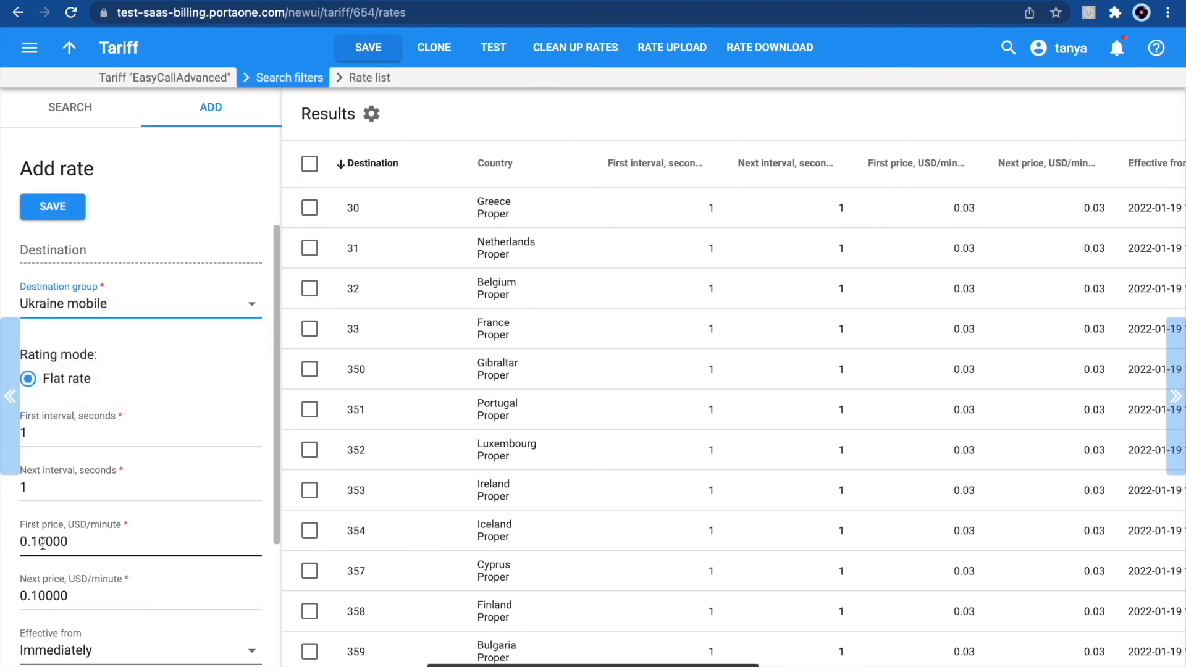
key(BackSpace)
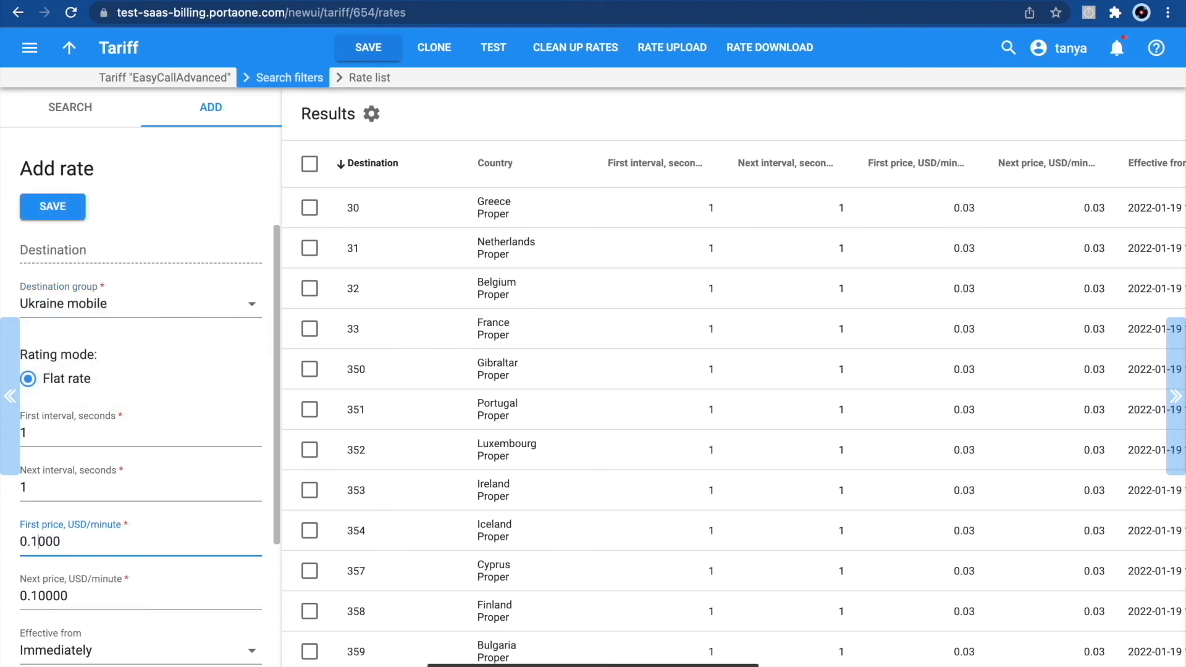
text(5)
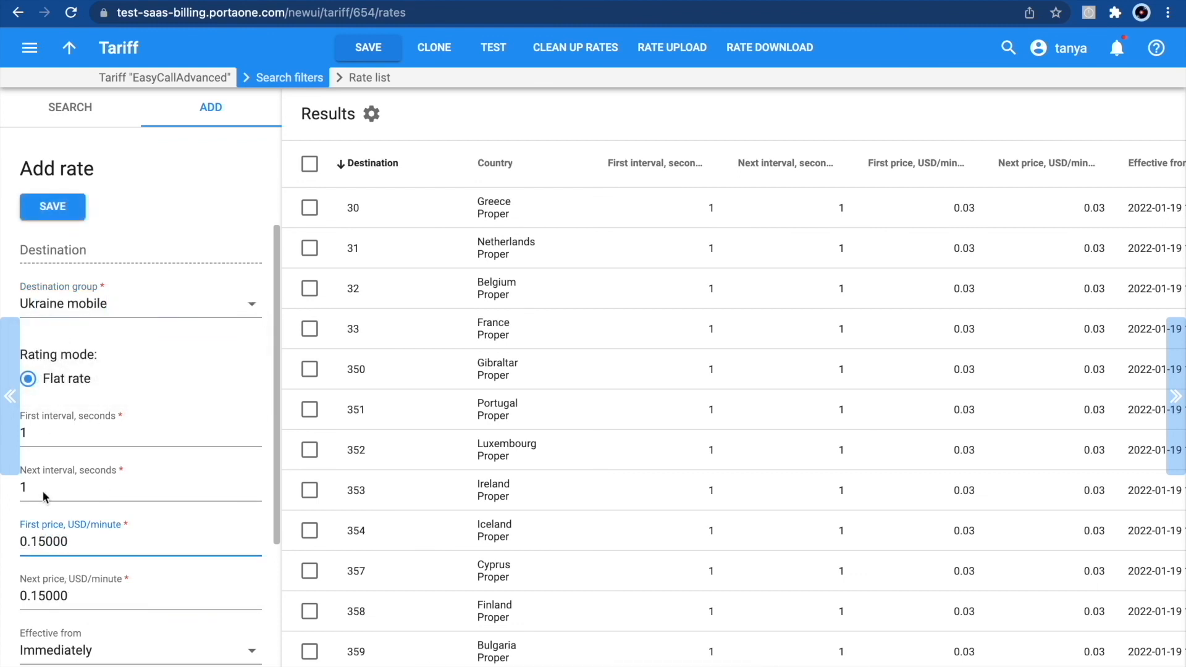
click(55, 207)
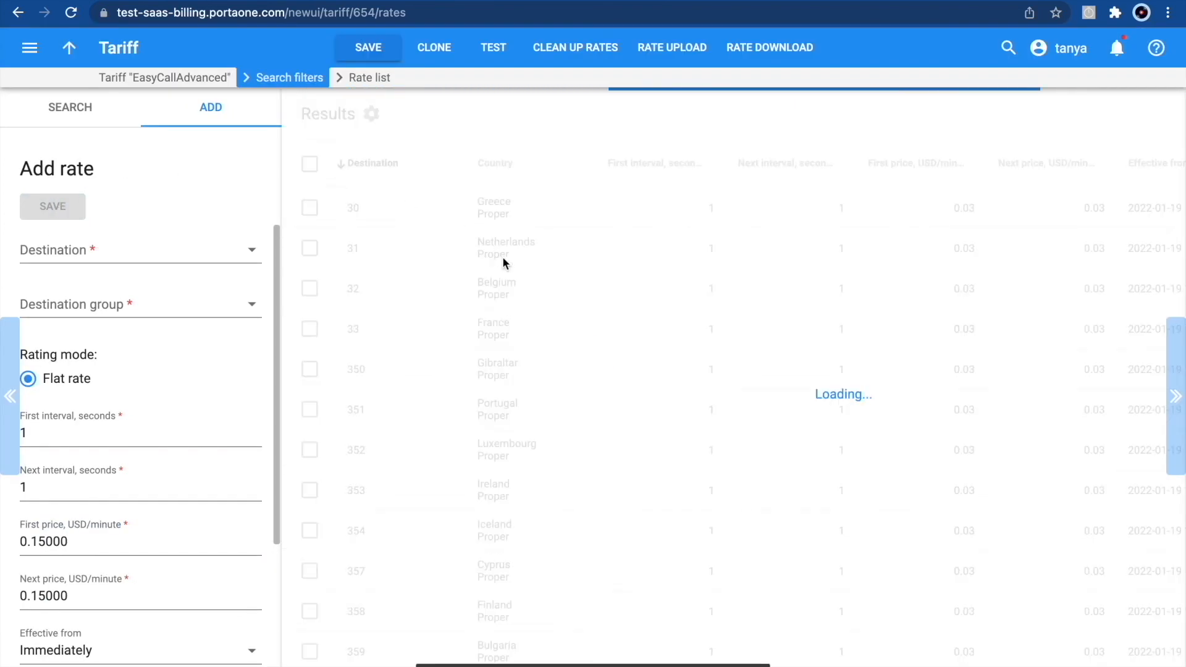
- Expand the results list and review the generated rates on both pages
scroll(503, 257, down, 8)
scroll(503, 257, up, 2)
scroll(503, 257, down, 2)
click(1176, 396)
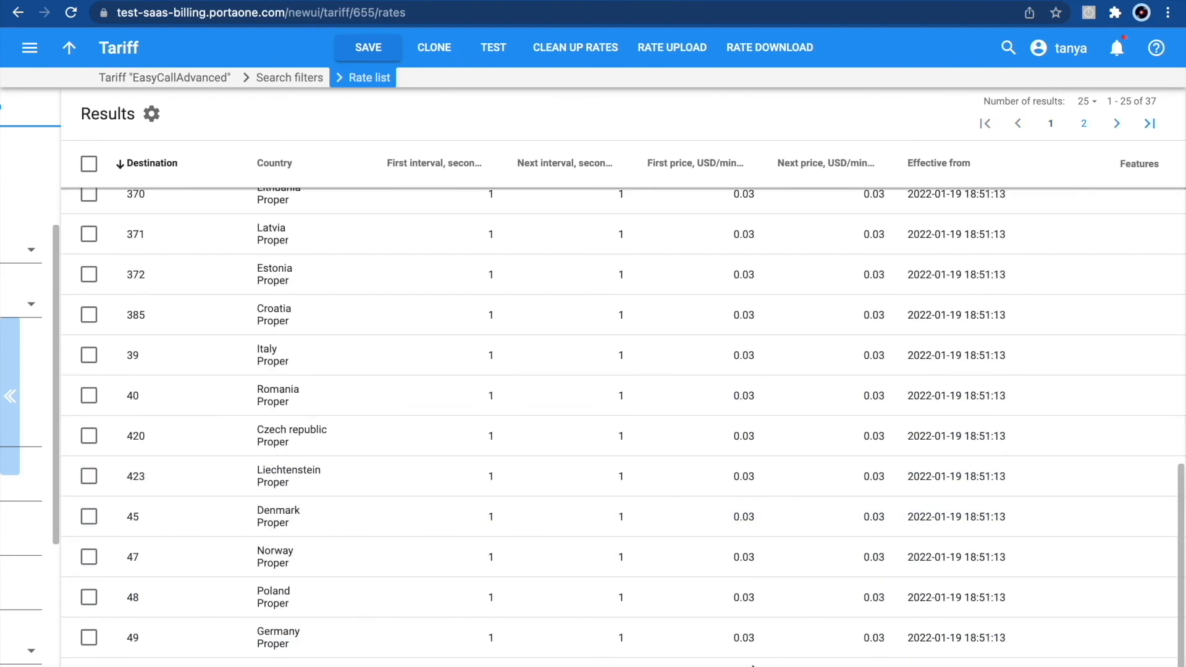
scroll(733, 414, up, 8)
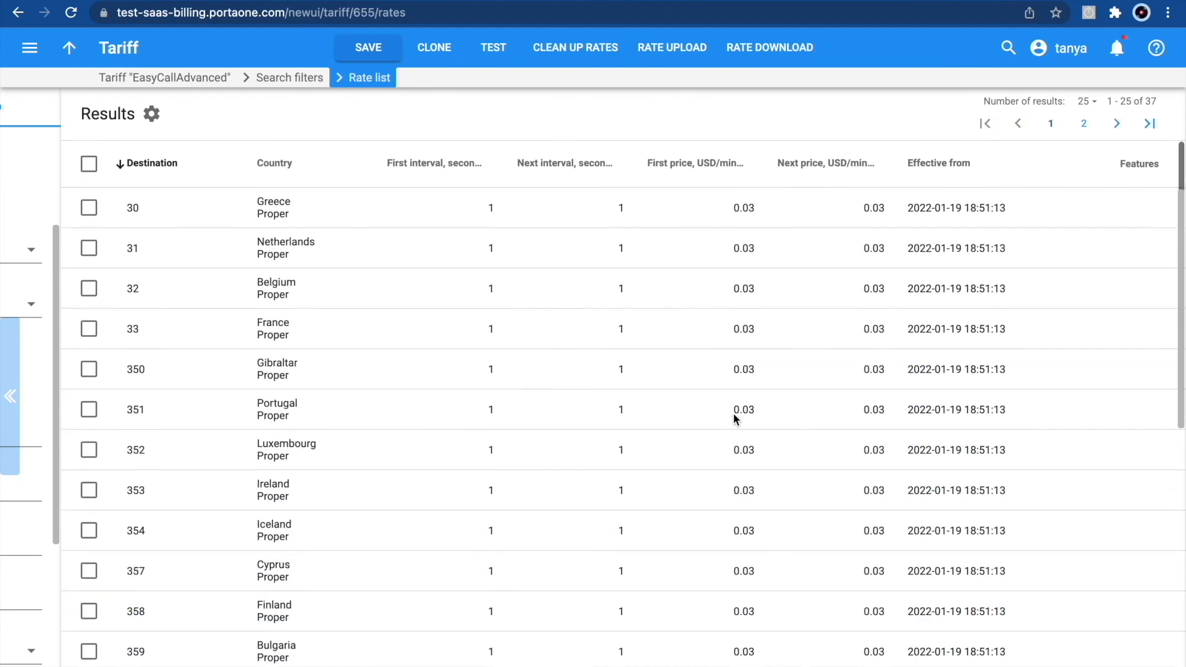
scroll(732, 413, down, 8)
scroll(733, 412, up, 8)
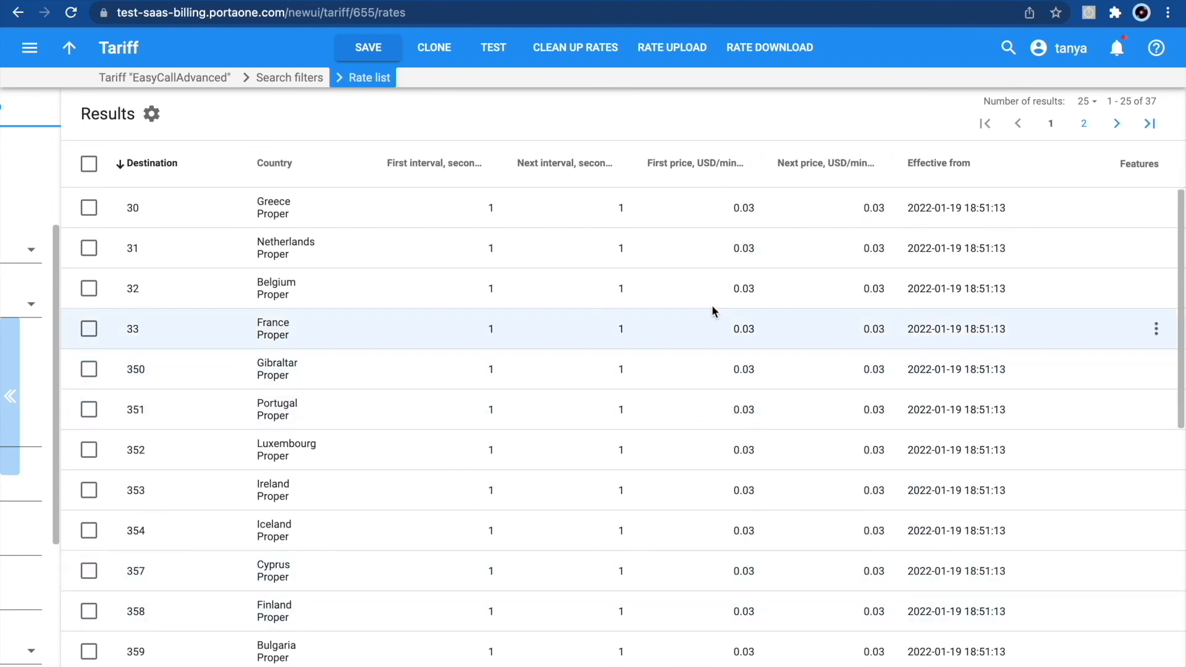
click(1083, 123)
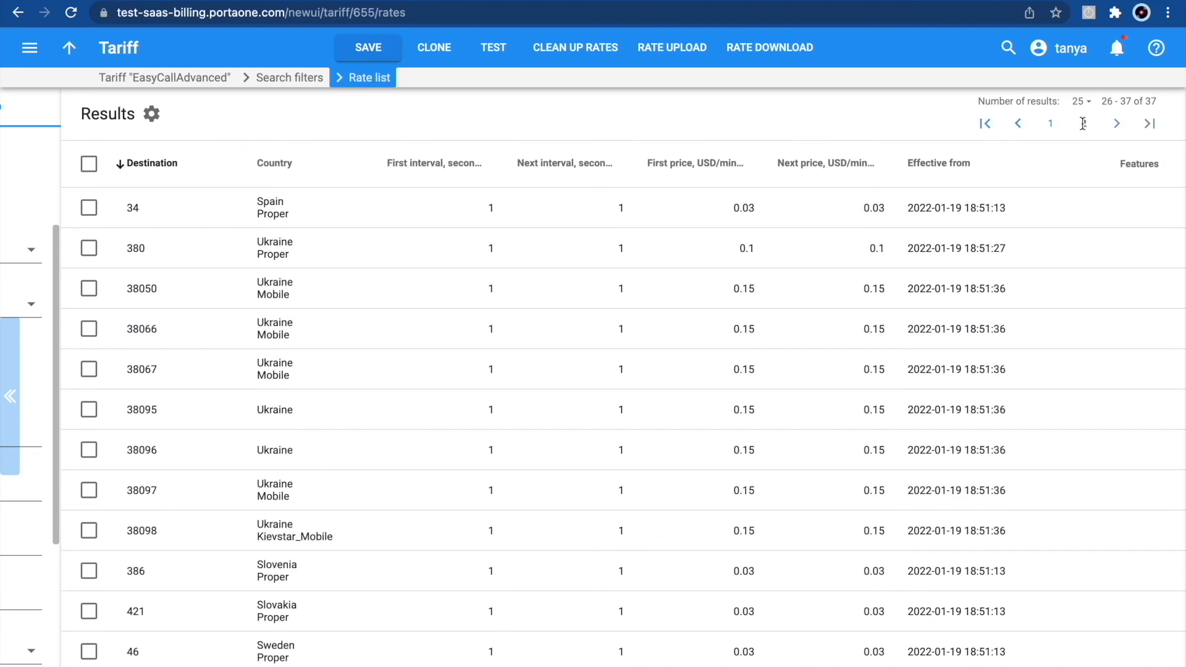